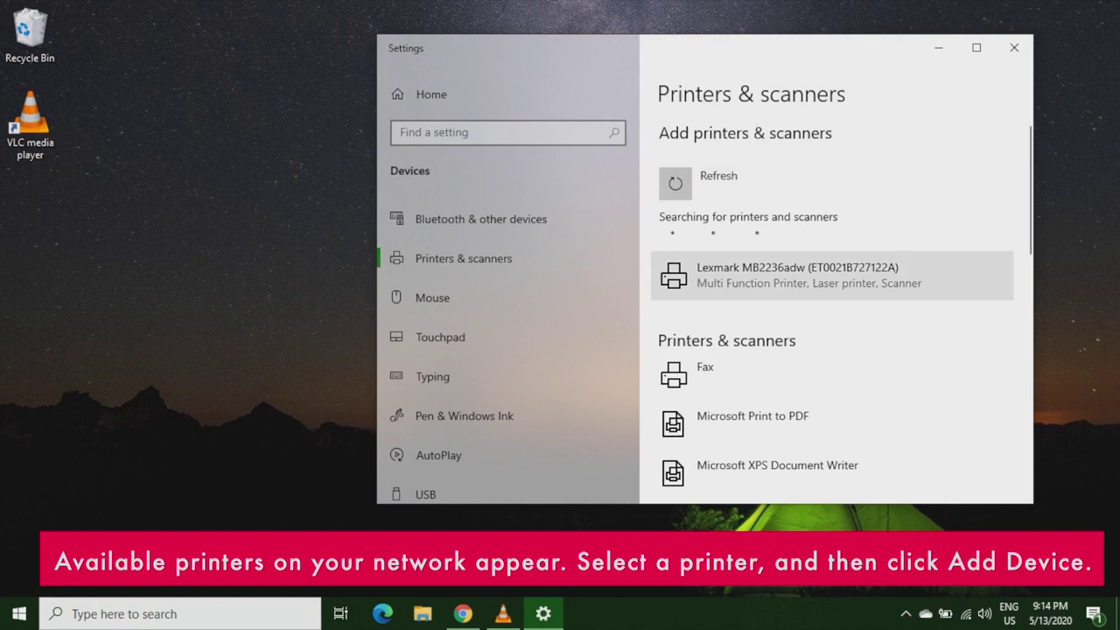
Add the Lexmark MB2236adw found on the network as a printer device.
click(831, 275)
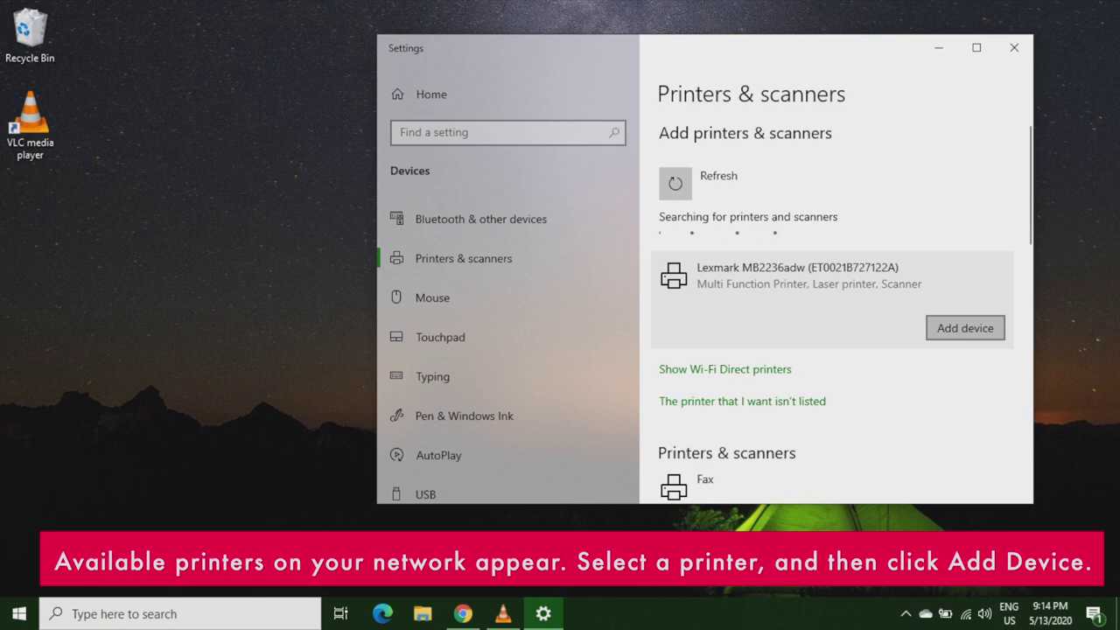
click(965, 328)
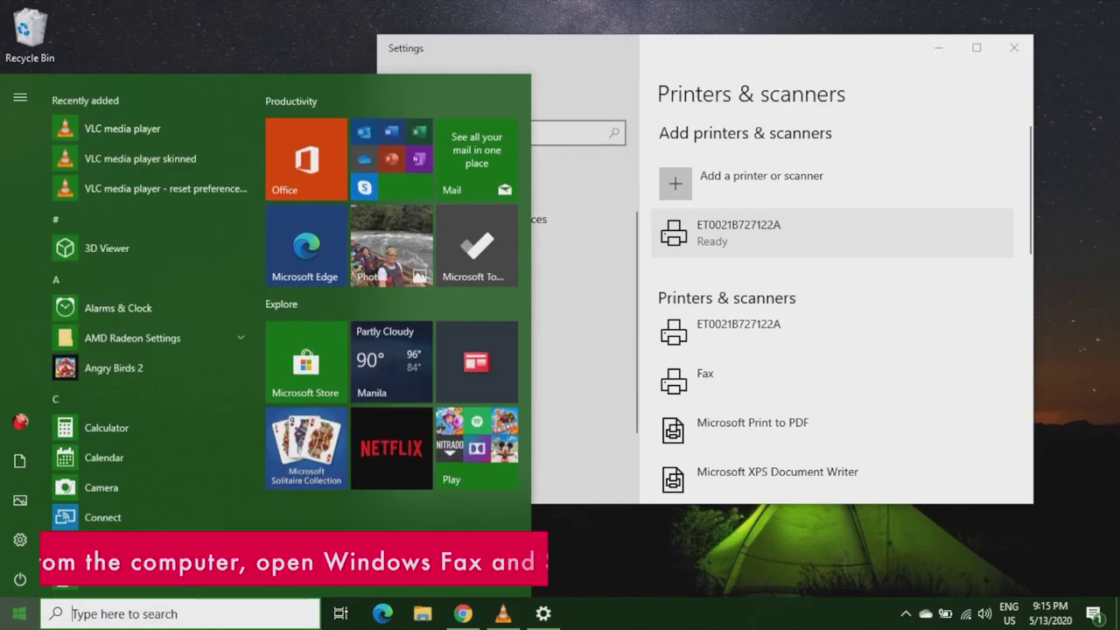
Open Windows Fax and Scan from the Windows Accessories group of installed programs.
scroll(149, 464, down, 5)
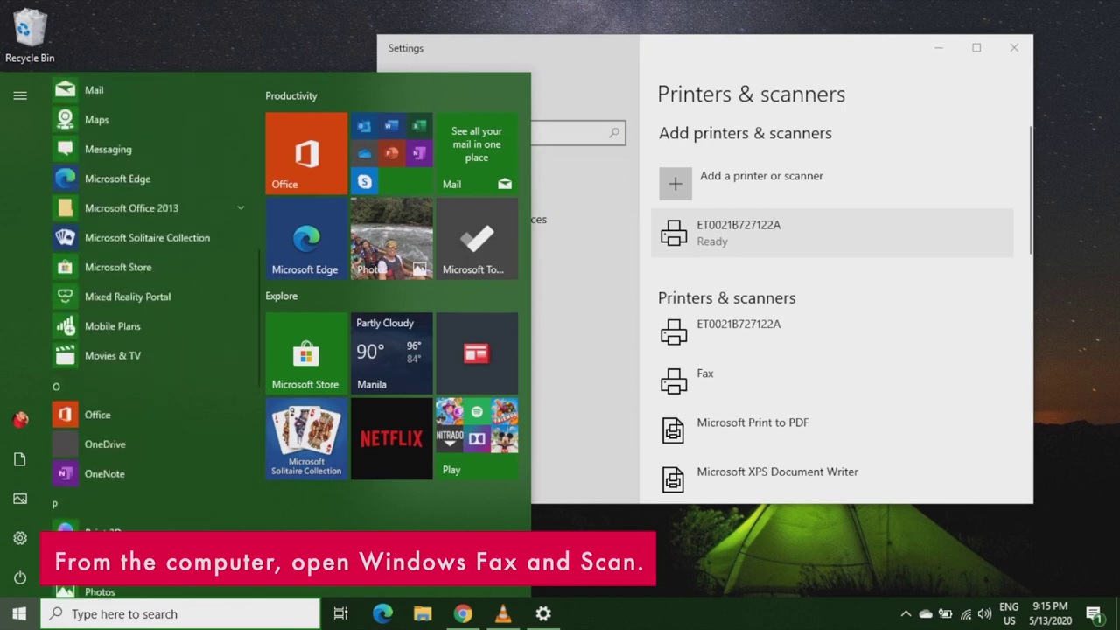
scroll(148, 448, down, 10)
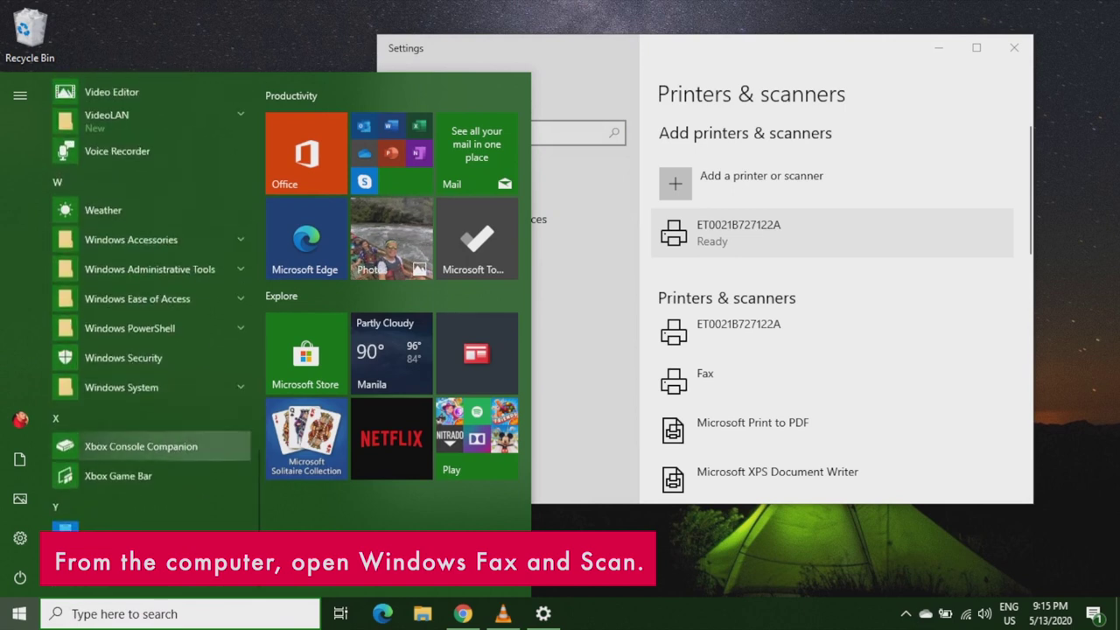
scroll(148, 263, up, 1)
click(132, 267)
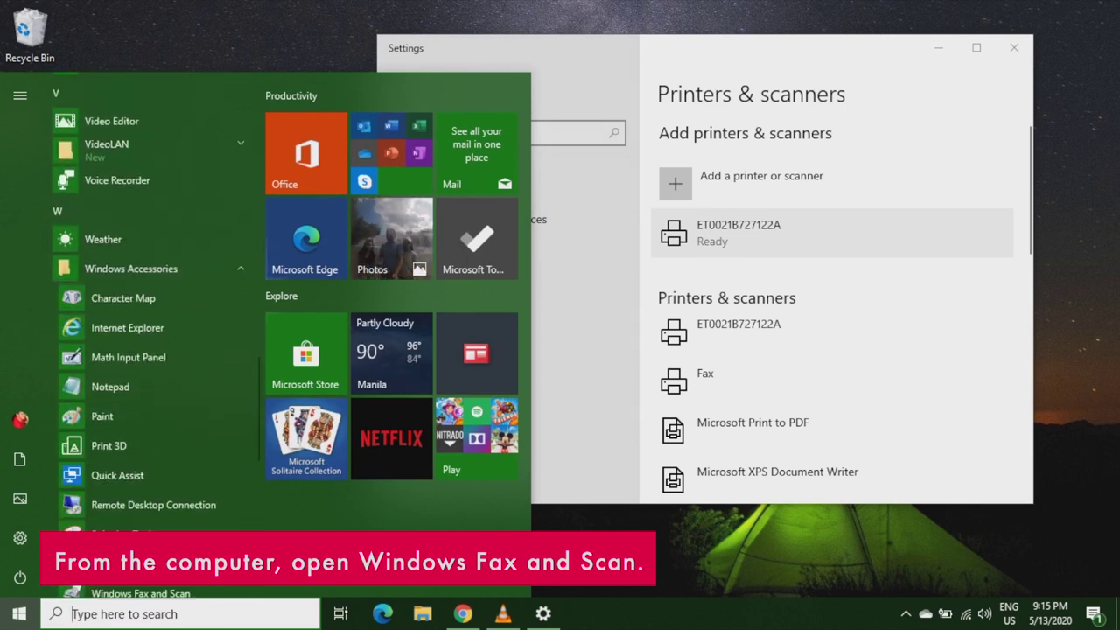
scroll(149, 350, down, 3)
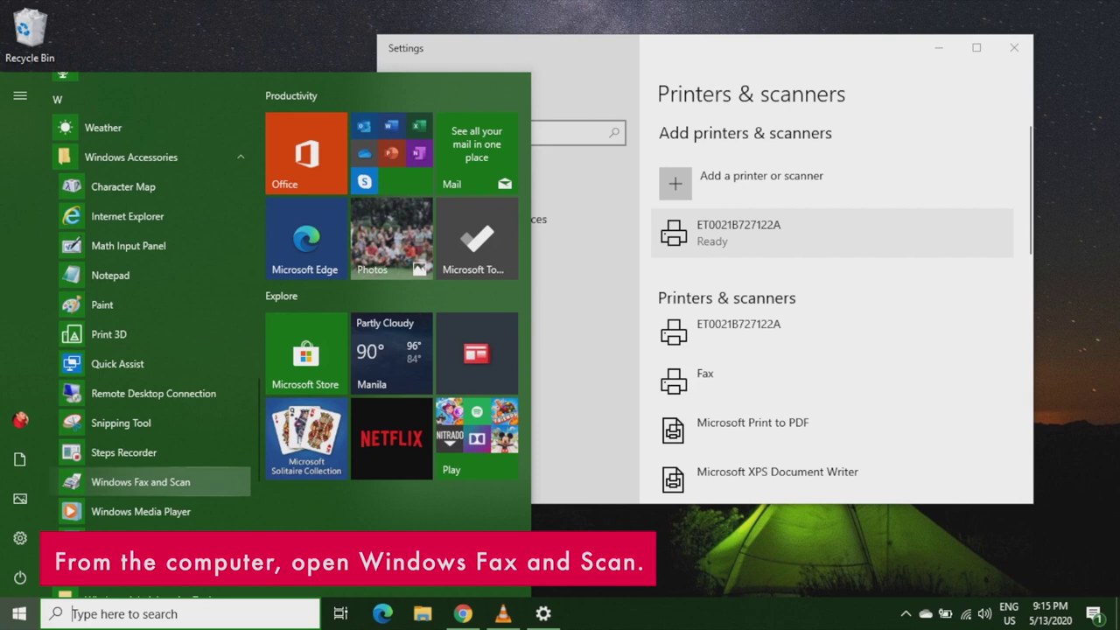
click(140, 482)
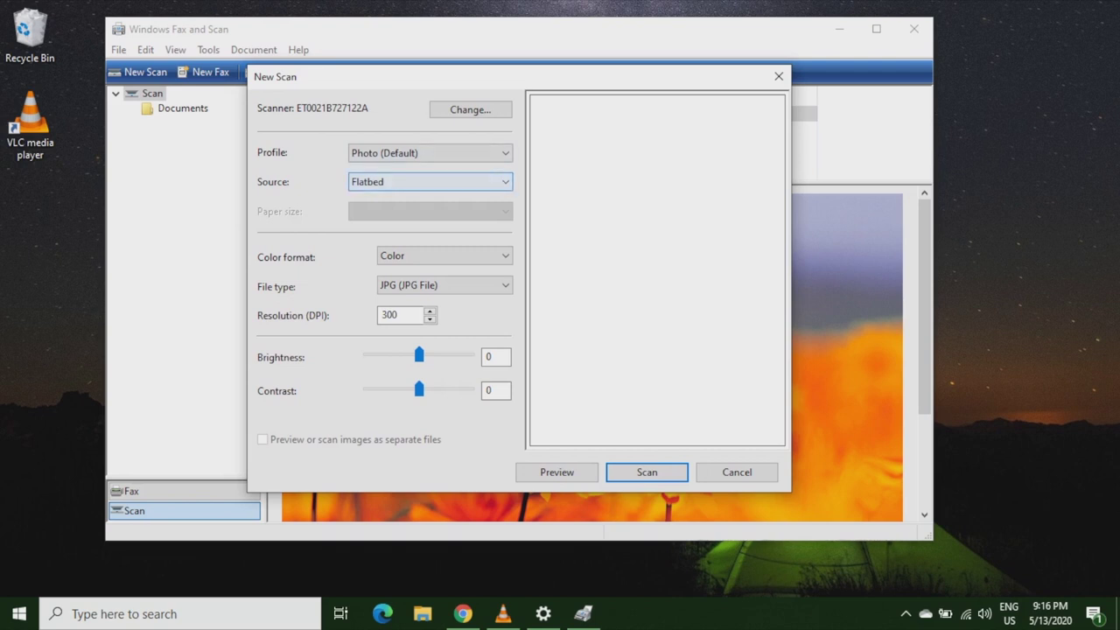
Keep the Photo (Default) profile for the new scan and set its source to Feeder (Scan one side).
click(429, 153)
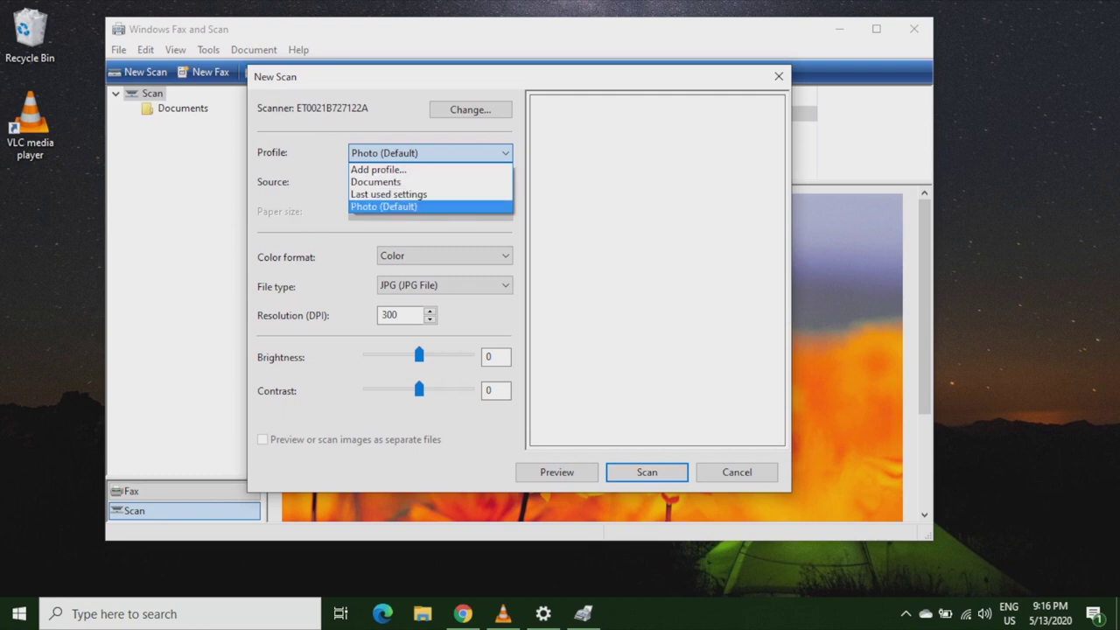
click(430, 153)
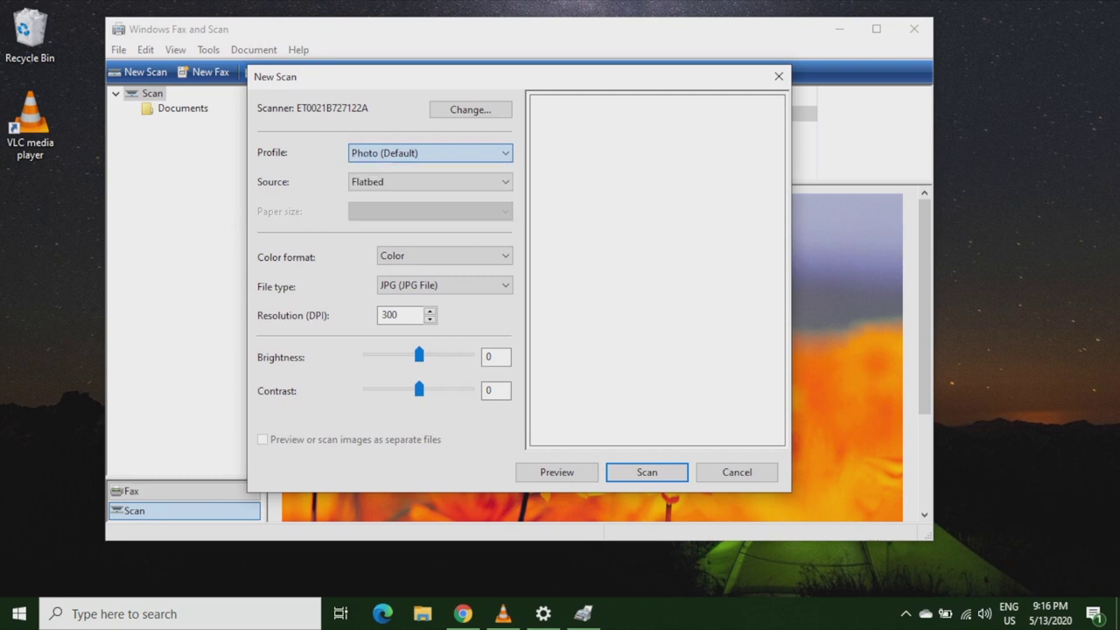
key(alt+Down)
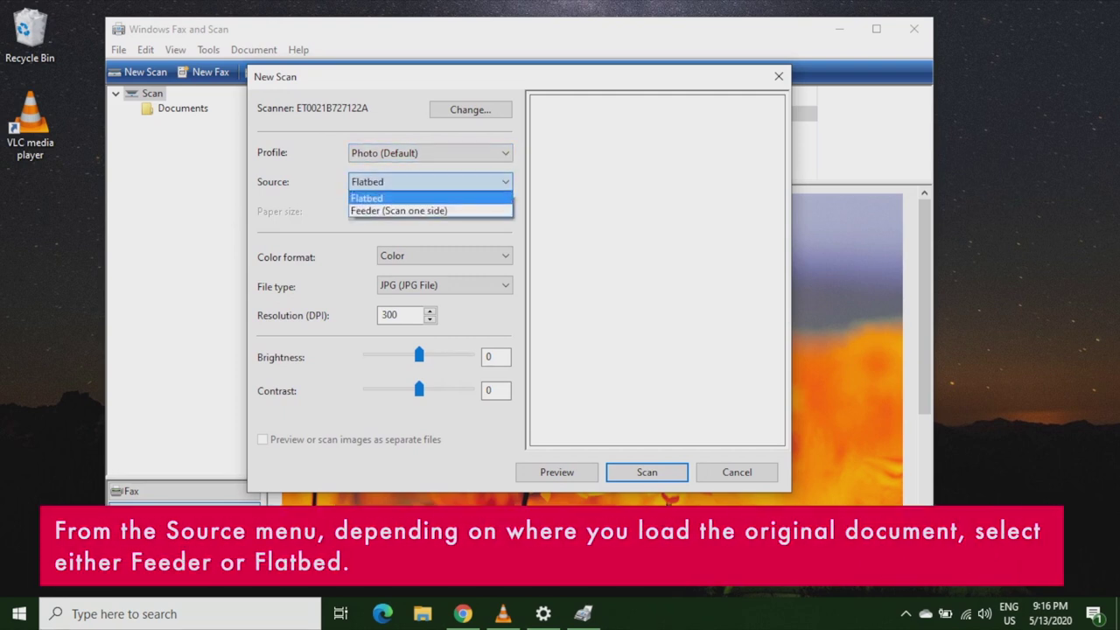
key(Down)
key(Return)
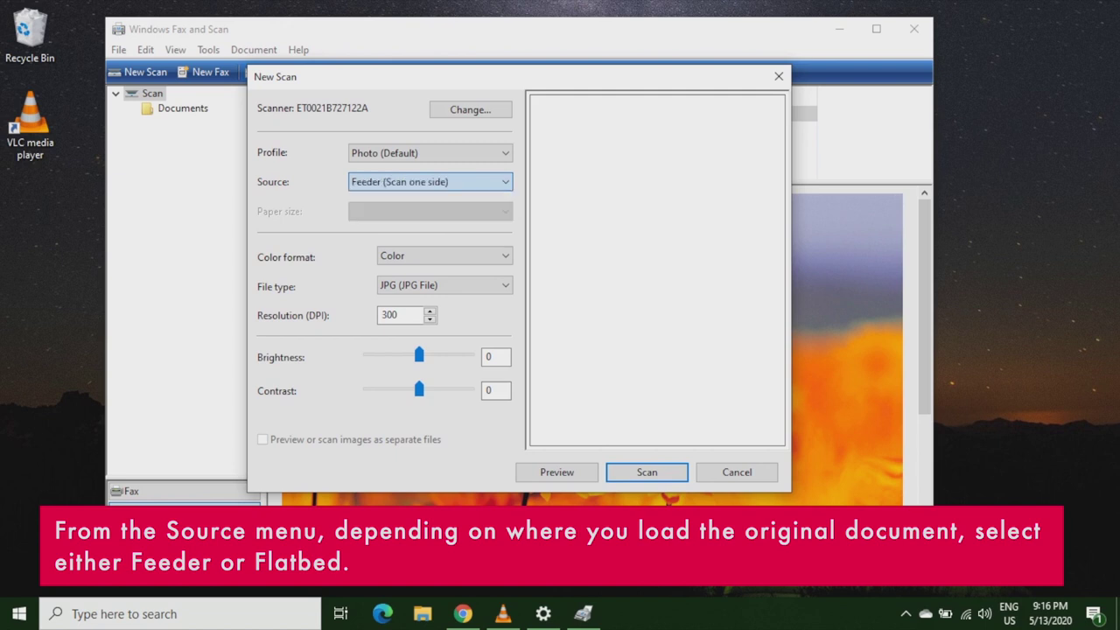
key(Tab)
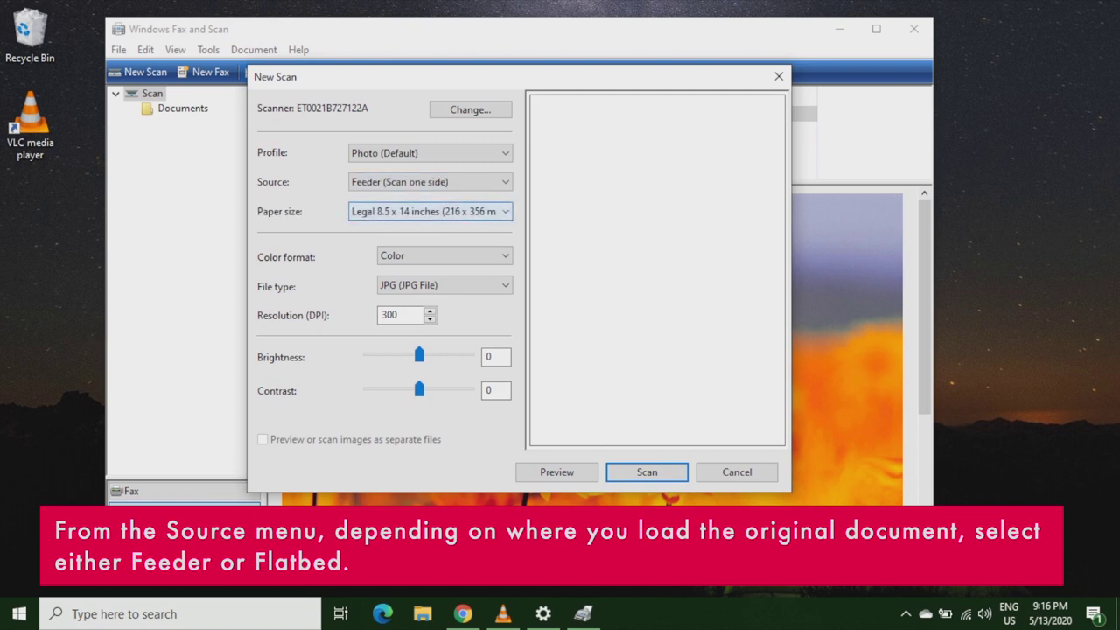
Set the new scan's source to Flatbed.
key(shift+Tab)
key(alt+Down)
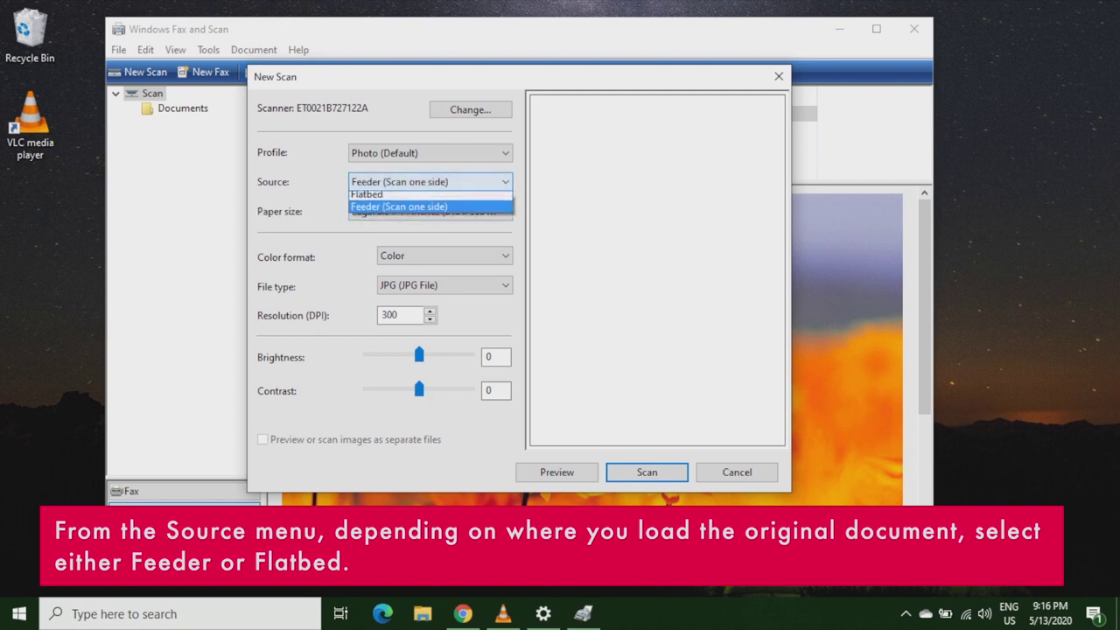
key(Up)
key(Return)
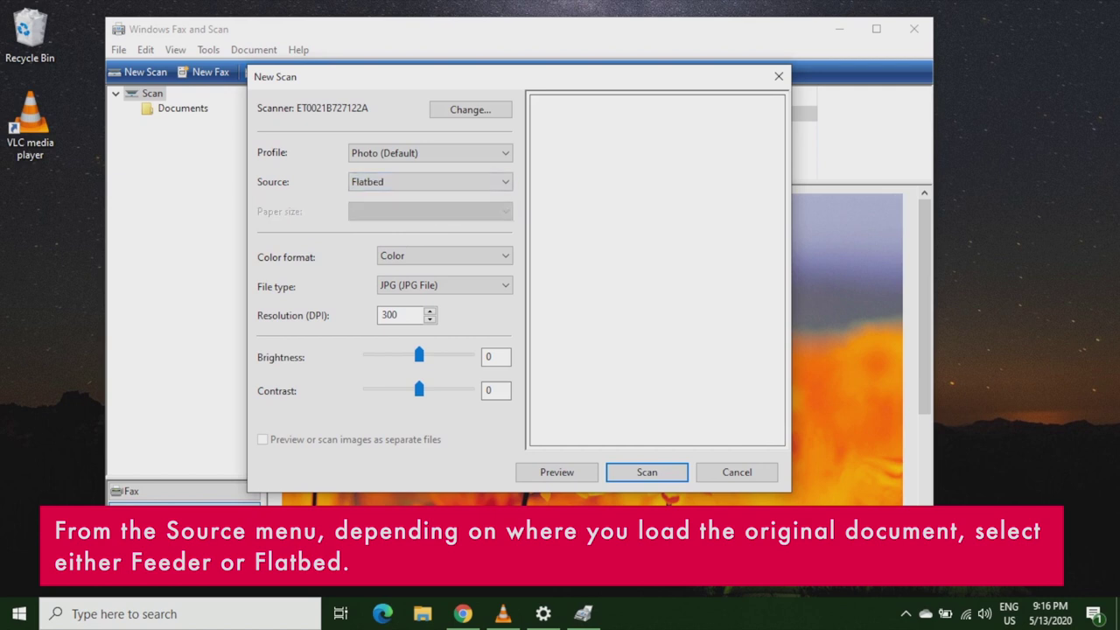
Look through the available color formats for the new scan and choose Color.
key(Tab)
key(alt+Down)
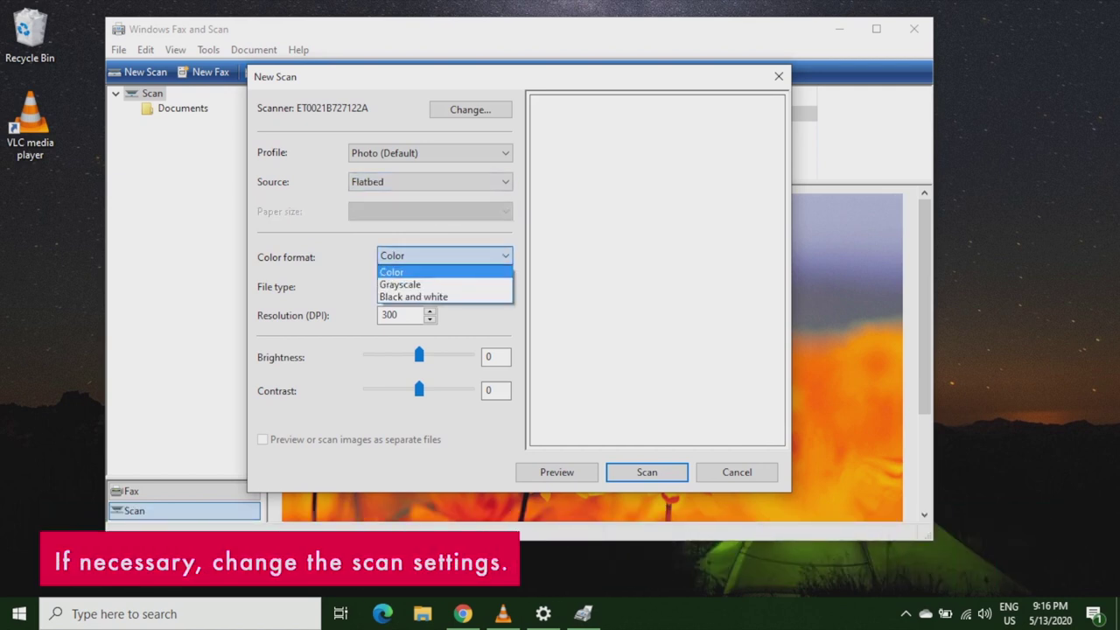
key(Down)
key(Down)
key(Up)
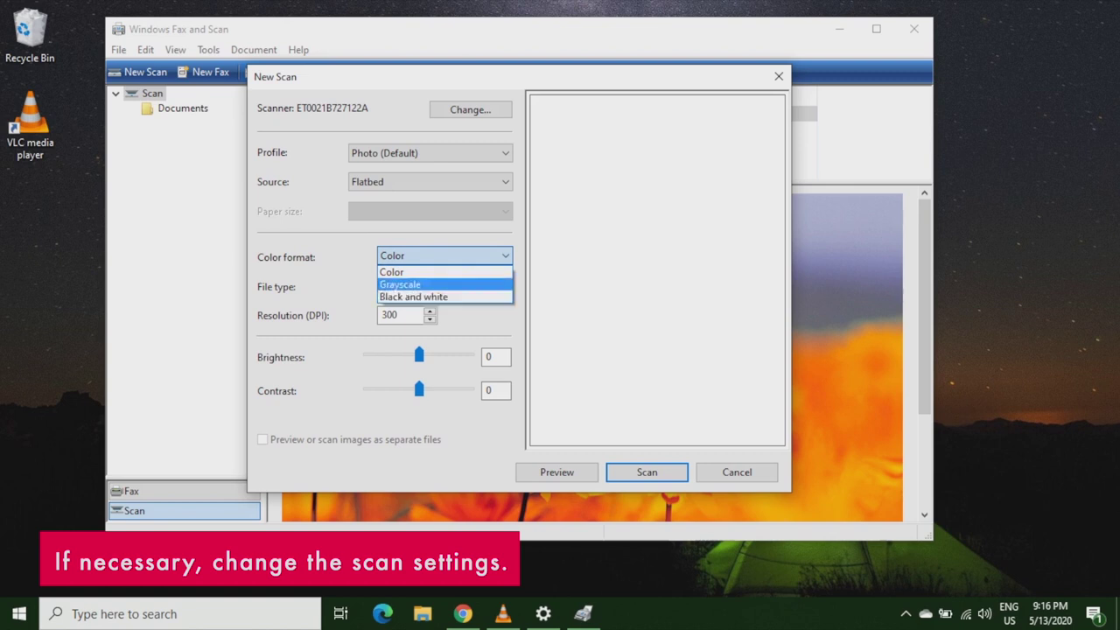
key(Up)
key(Return)
Look through the available file types for the new scan and choose JPG (JPG File).
key(Tab)
key(alt+Down)
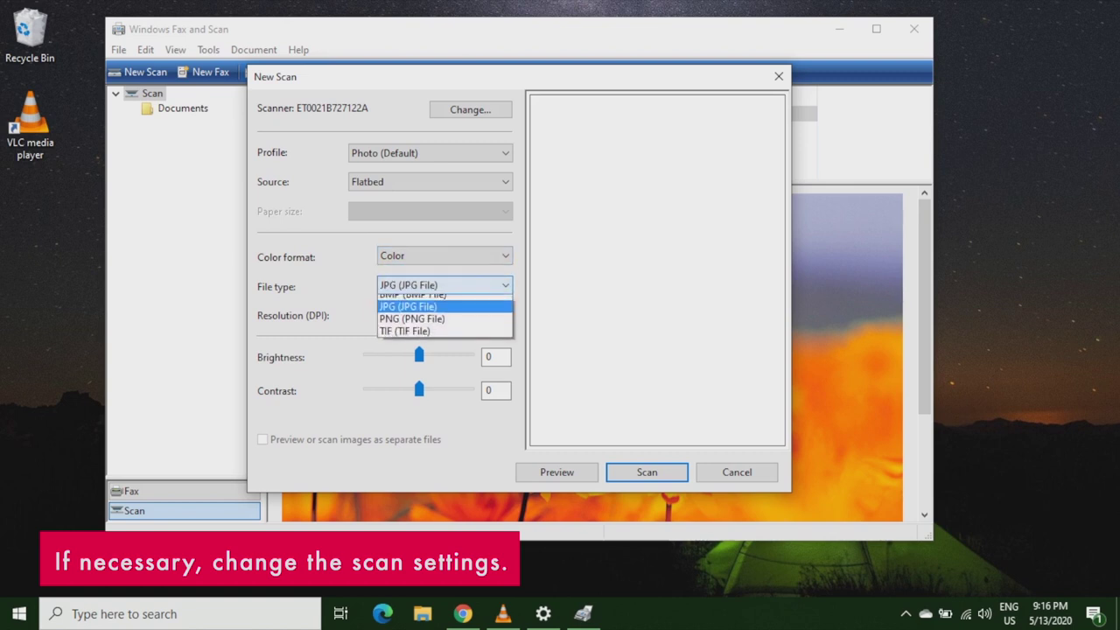
key(Down)
key(Down)
key(Home)
key(Down)
key(Down)
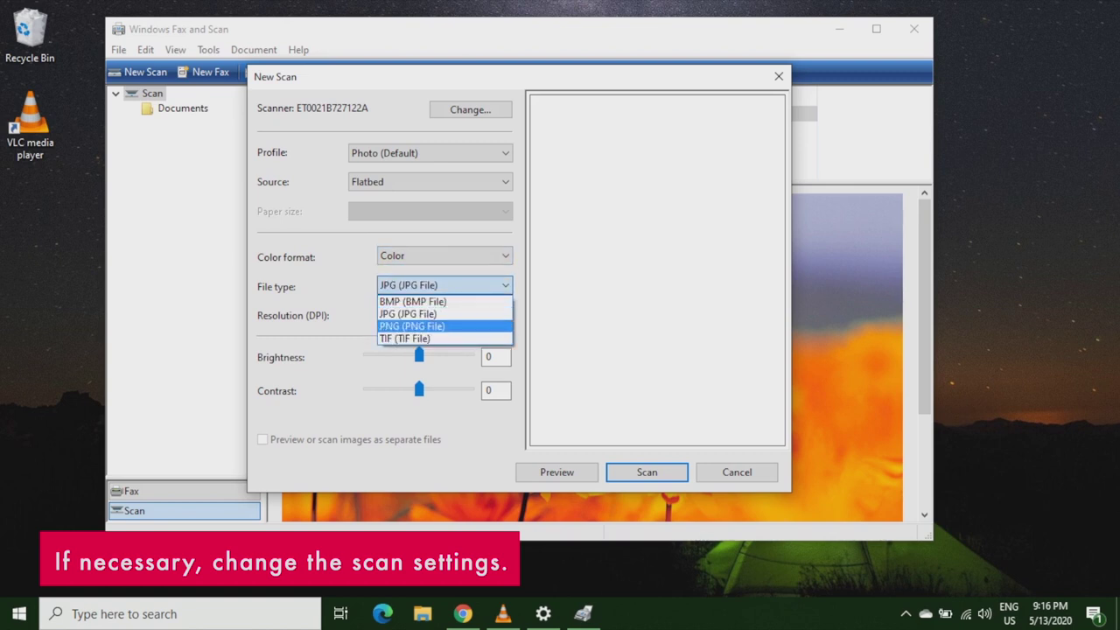
key(Up)
key(Return)
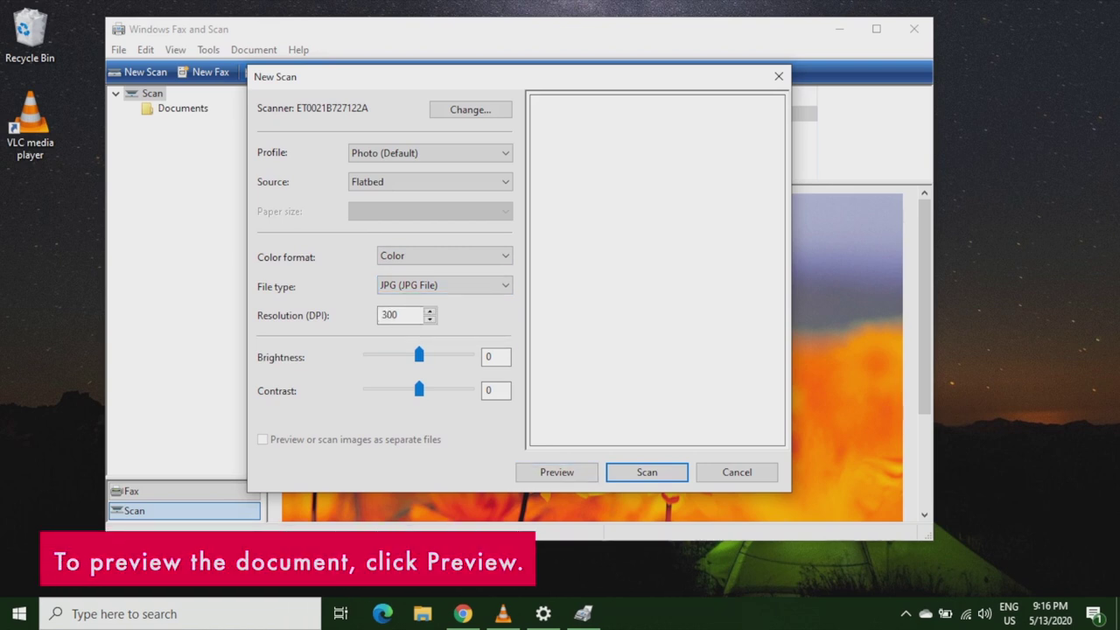
Preview the document and raise the scan area's lower edge to just below the last line of text.
key(alt+p)
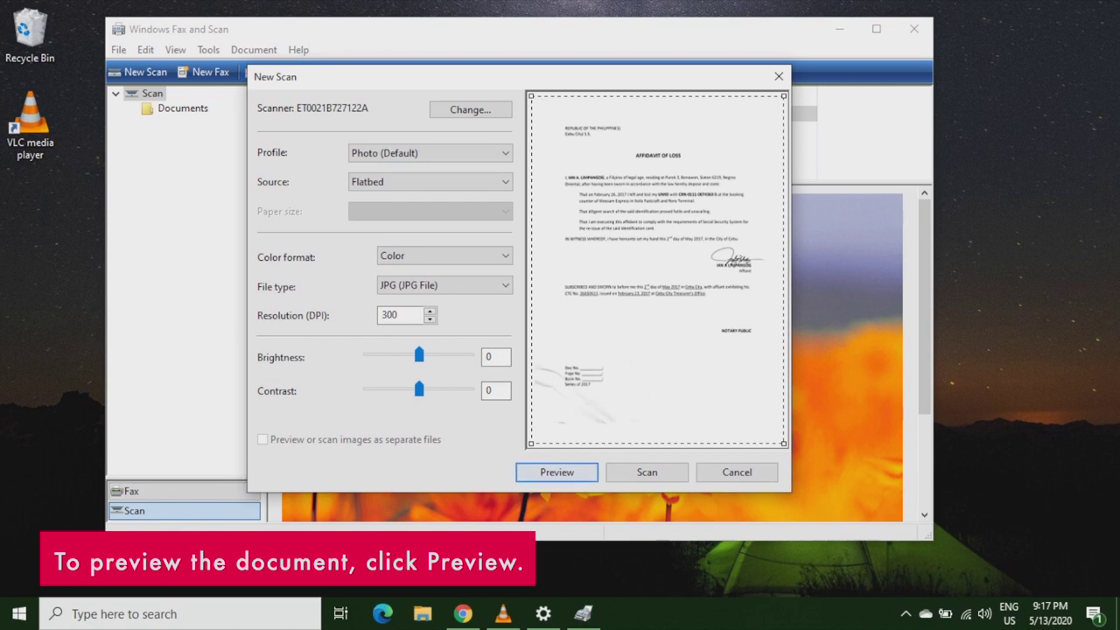
key(Tab)
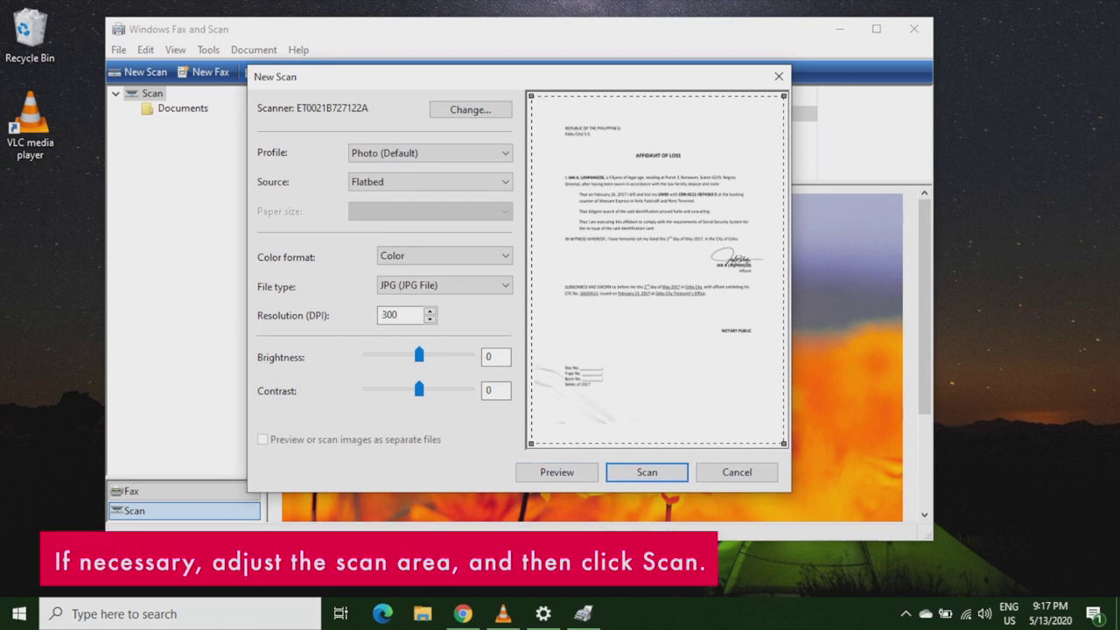
drag(784, 444, 784, 406)
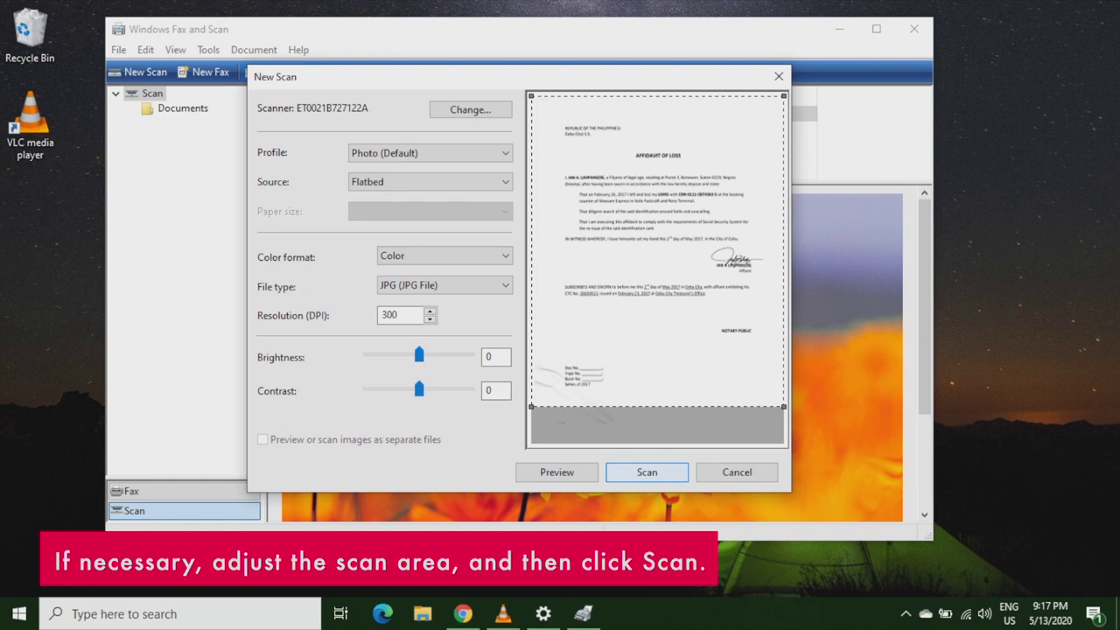
Scan the selected area and look through the scanned document.
click(647, 472)
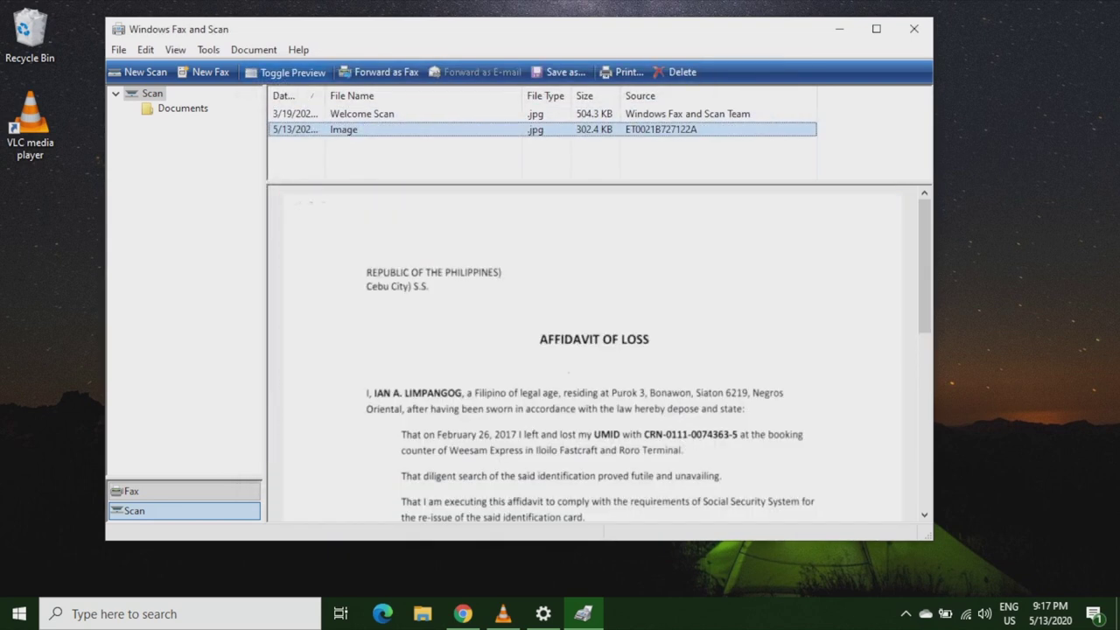
scroll(594, 350, down, 5)
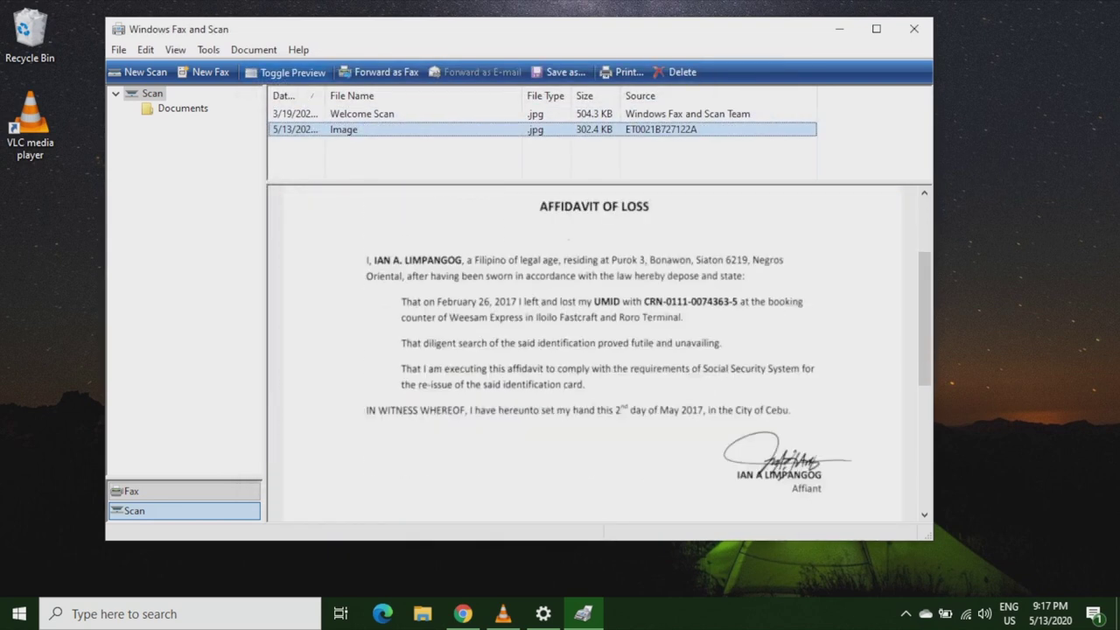
scroll(595, 350, down, 6)
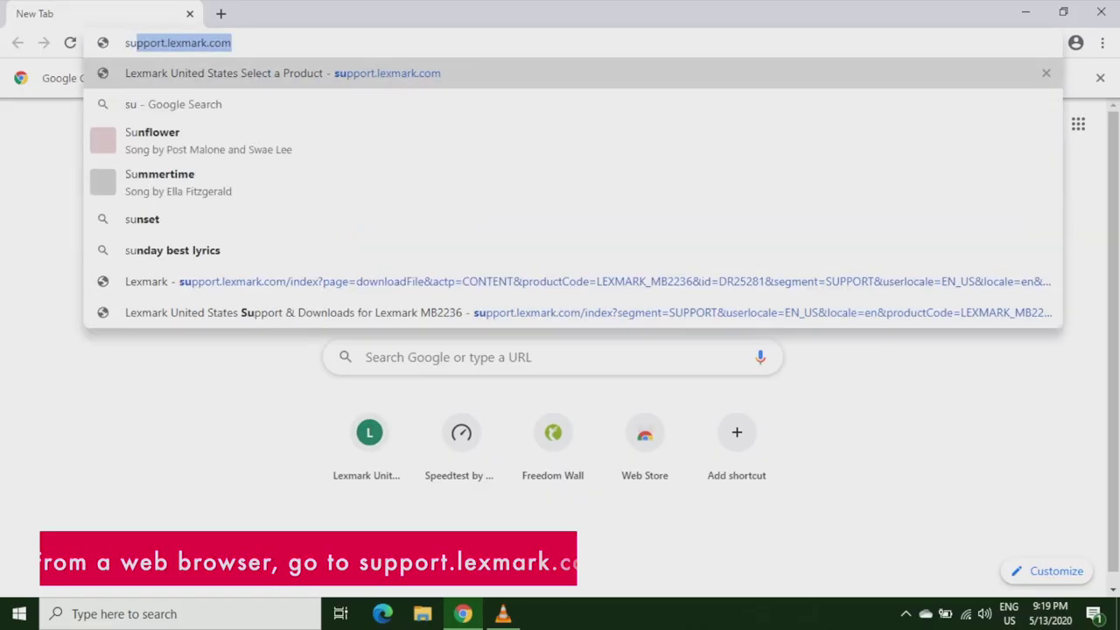
Switch to the Chrome browser and go to support.lexmark.com.
text(pport)
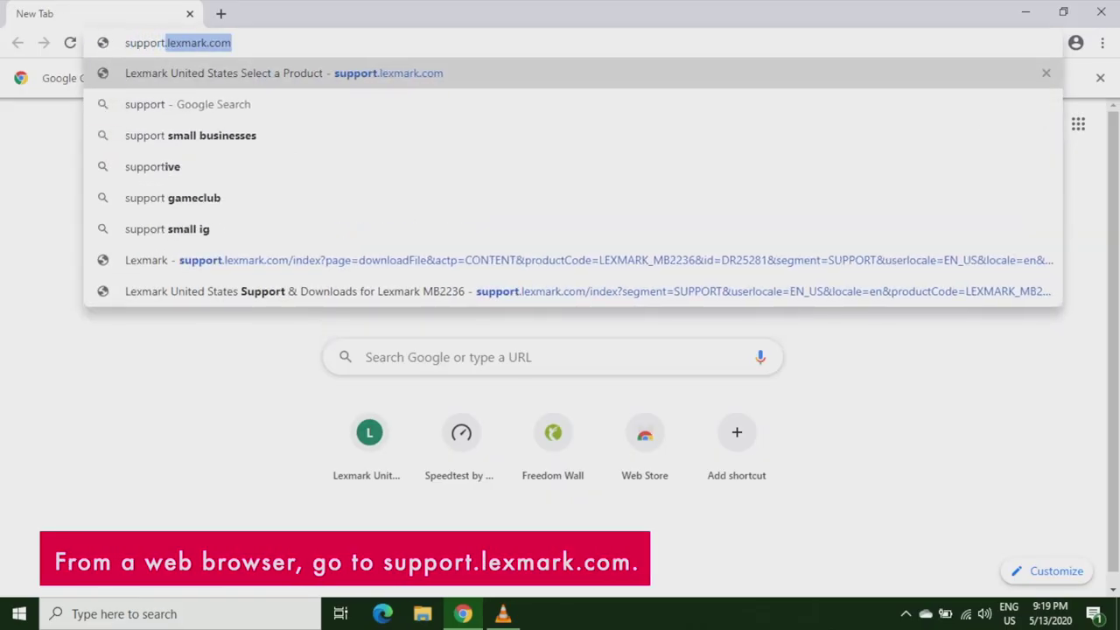
key(Return)
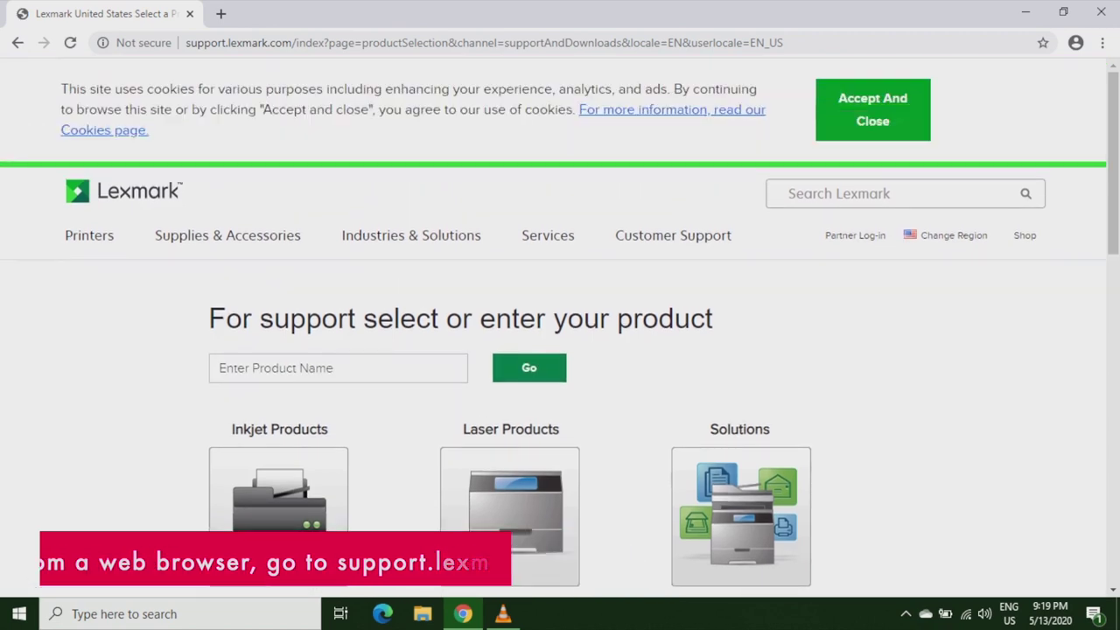
Search the support products for MB2236 and open the Lexmark MB2236 support page.
click(220, 368)
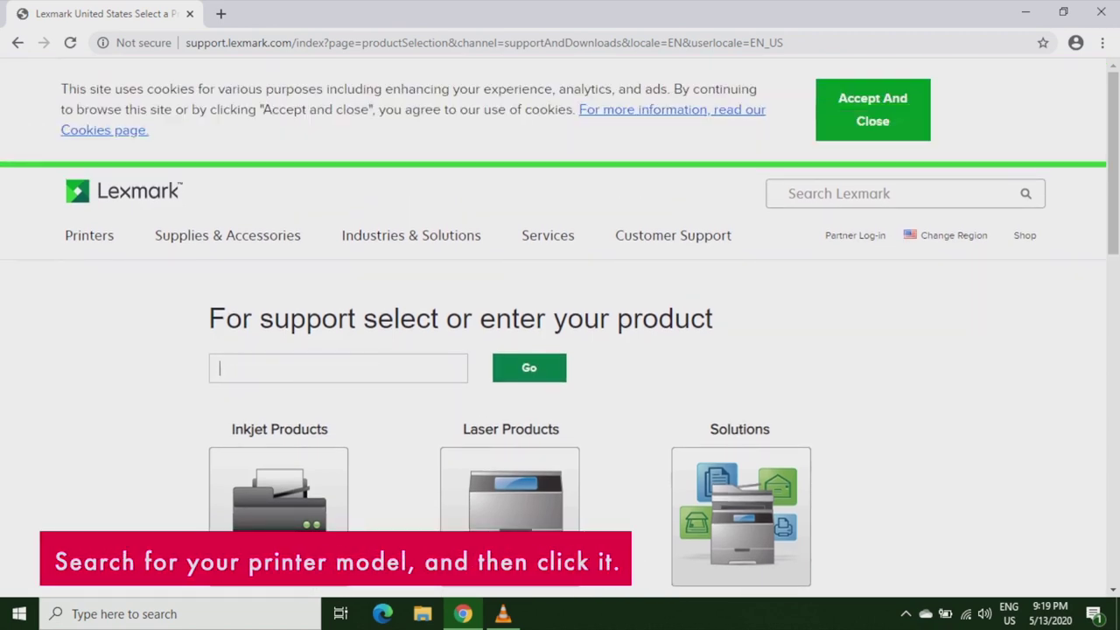
text(MB22)
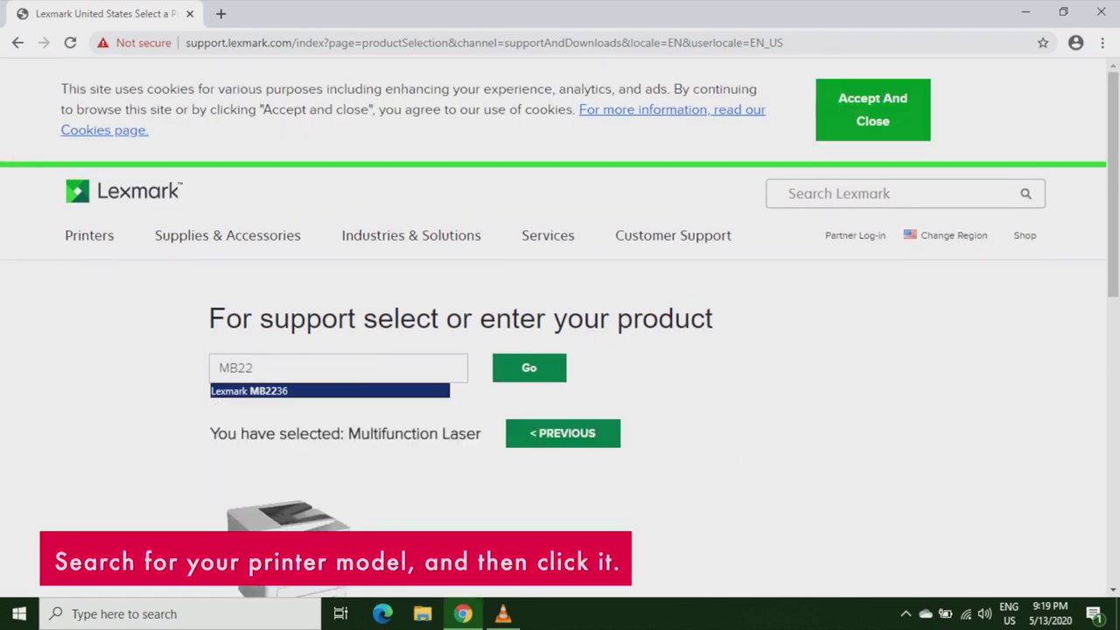
text(36)
key(Return)
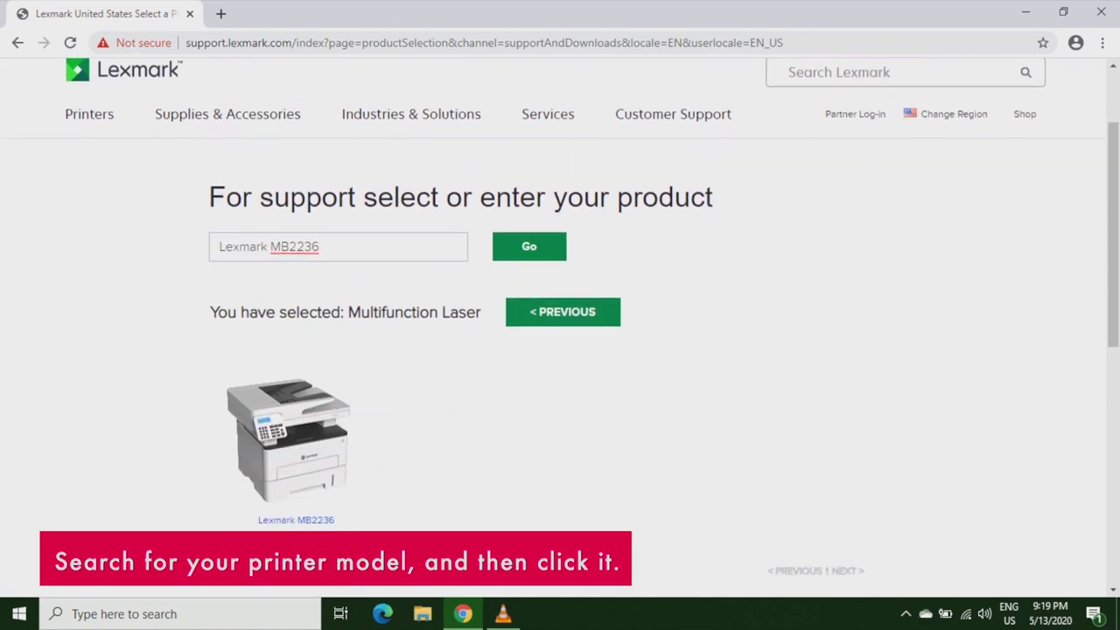
click(296, 518)
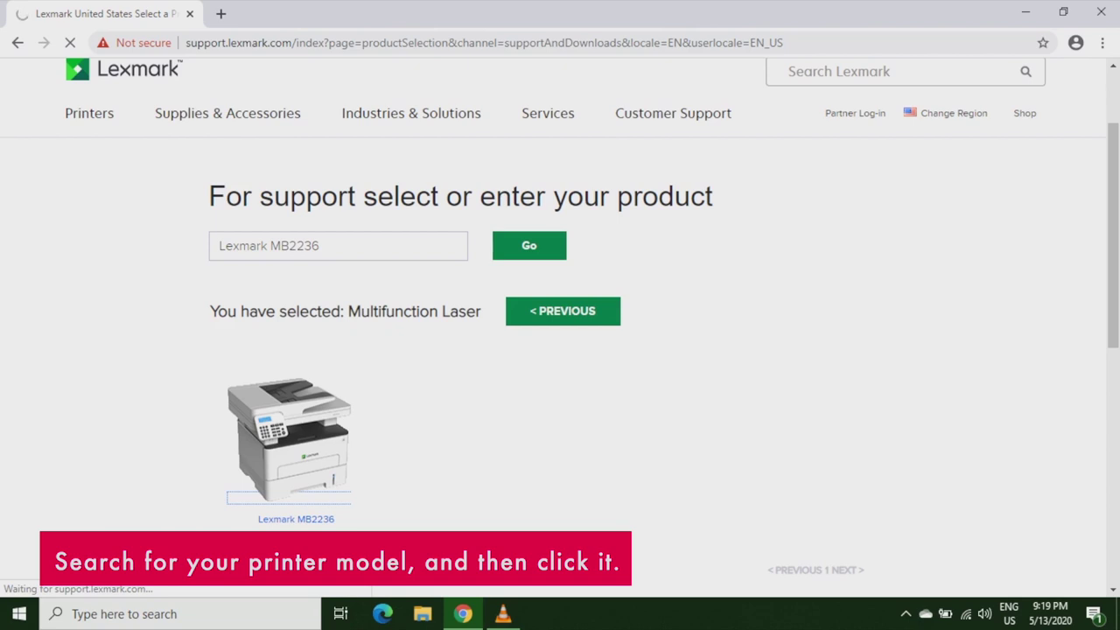
Select Windows as the operating system in the Drivers & Software section of the printer's downloads.
scroll(560, 328, down, 6)
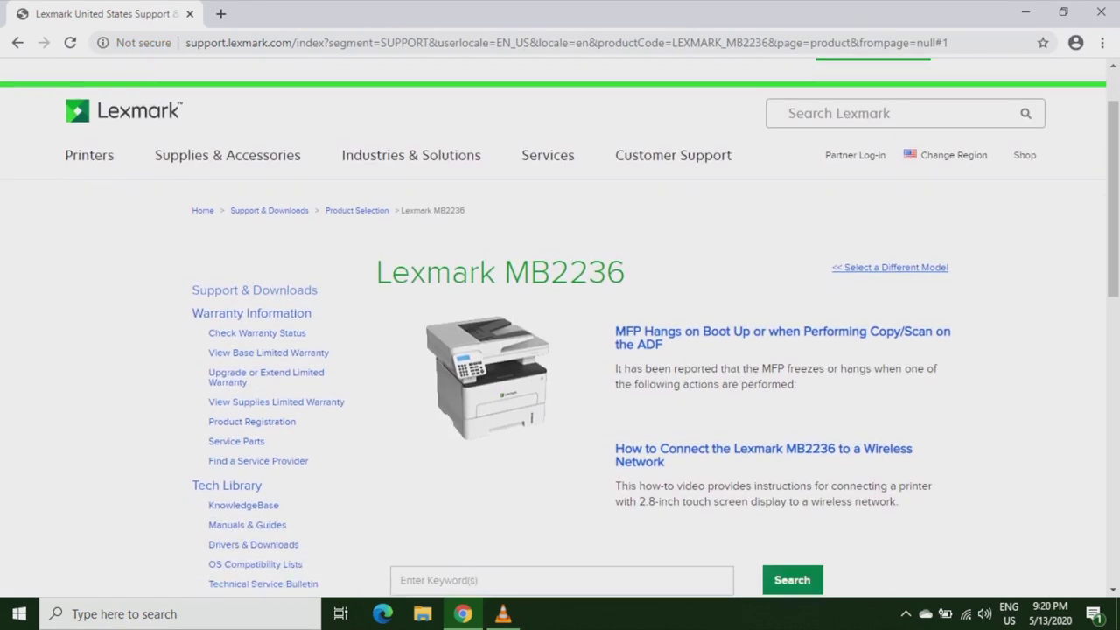
scroll(559, 328, down, 1)
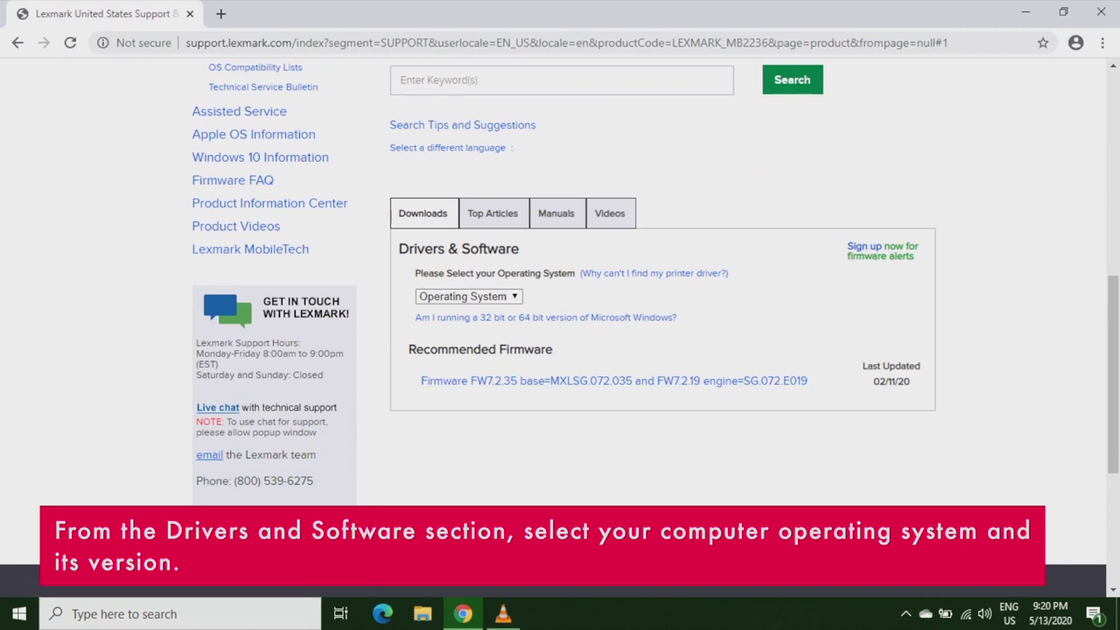
click(468, 296)
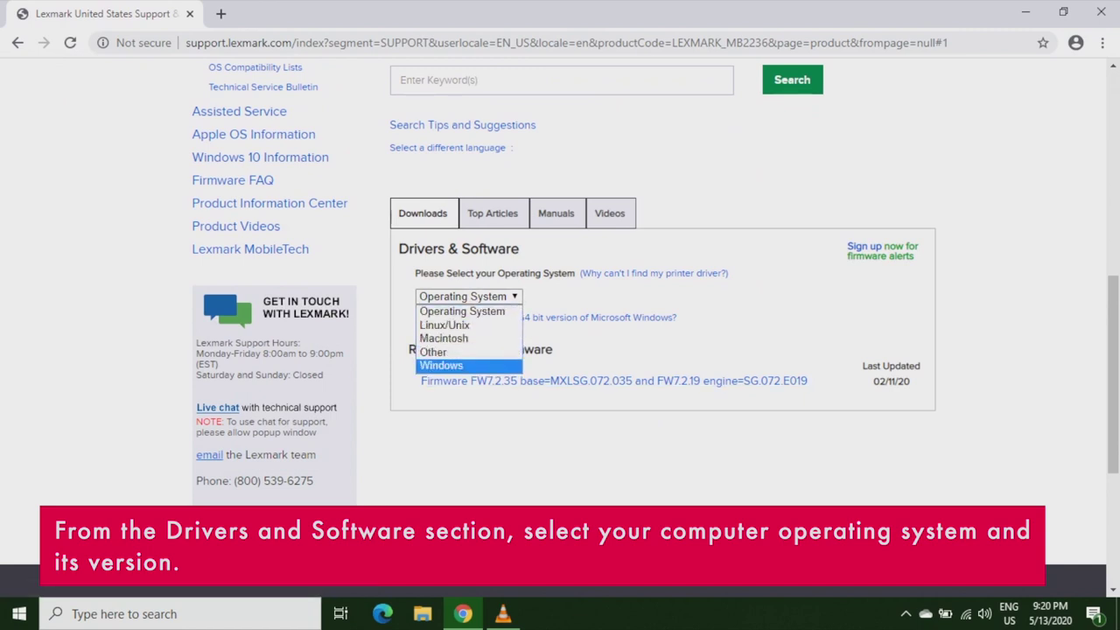
click(468, 365)
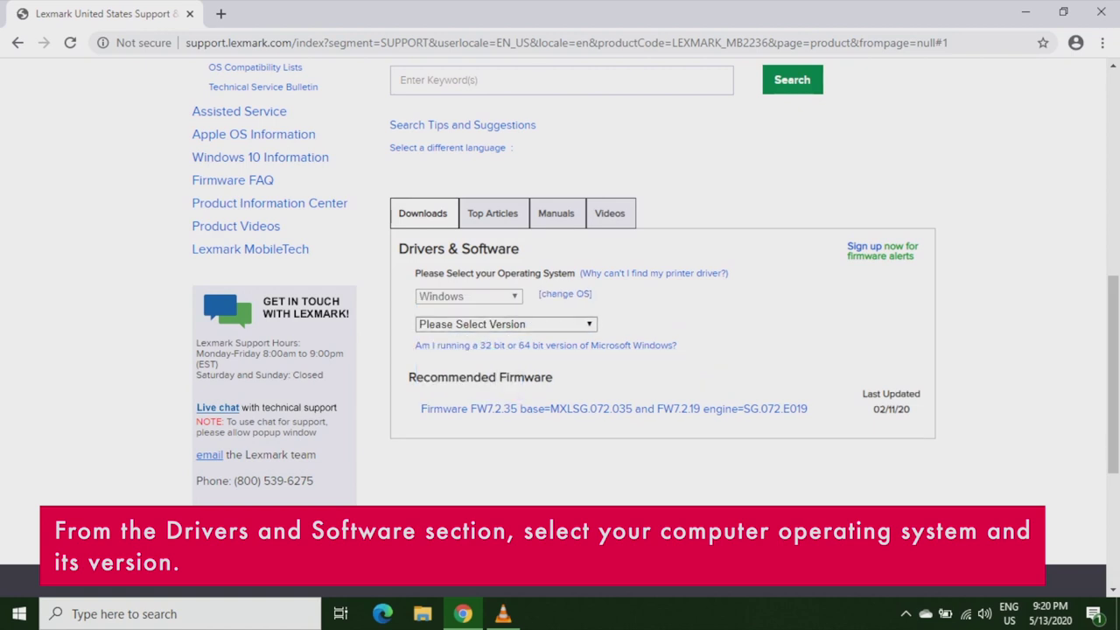
Select Windows 10 (64-bit) as the operating system version and show the complete list of software for the printer.
click(505, 324)
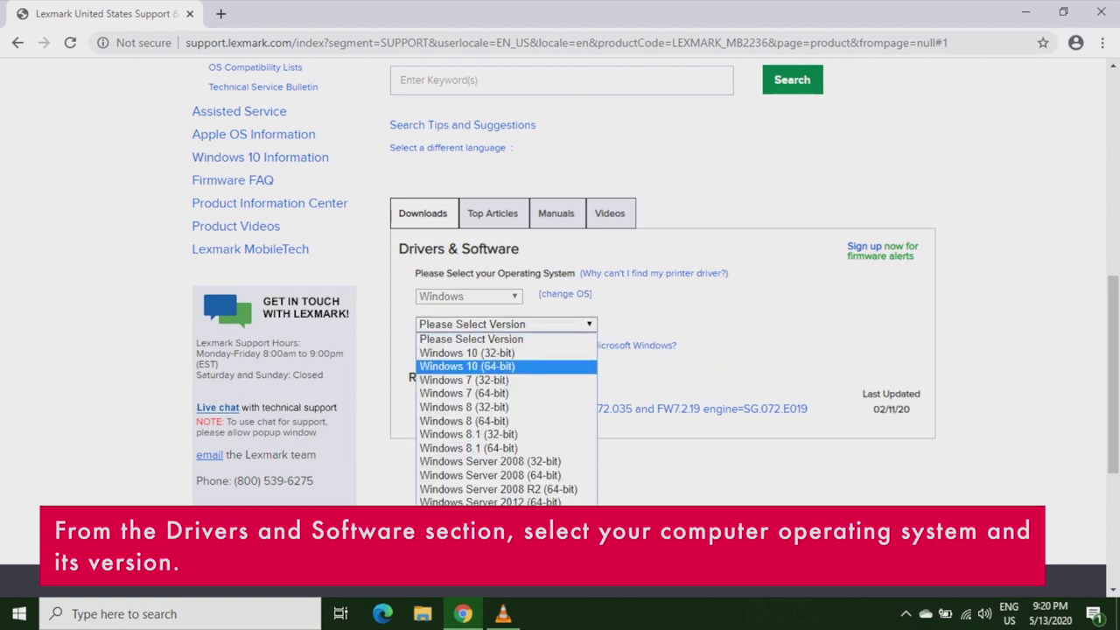
click(467, 366)
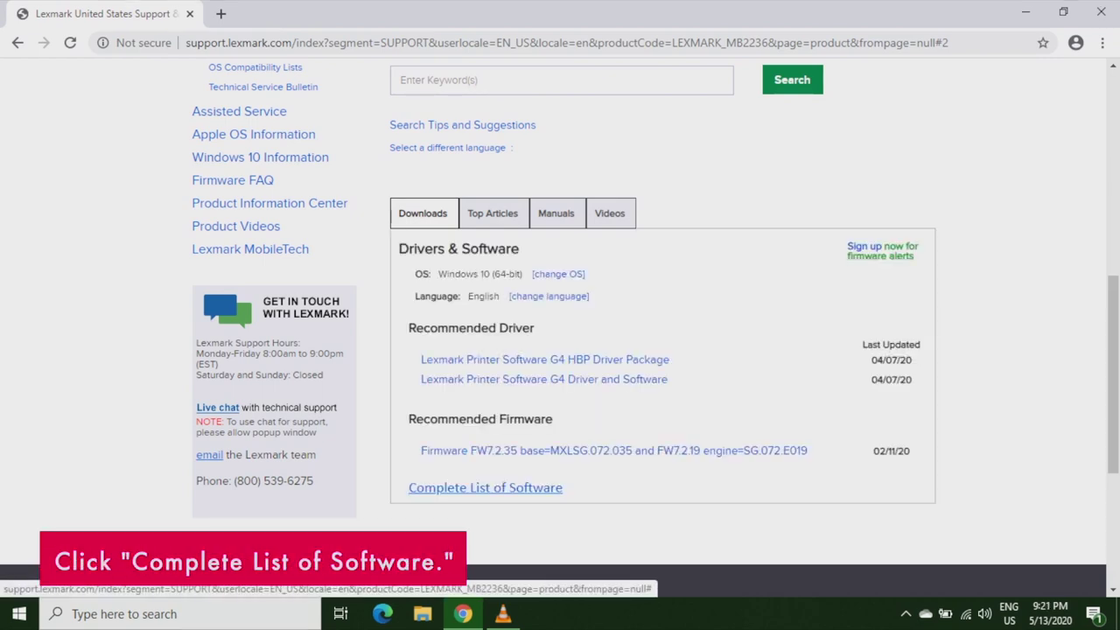
click(485, 487)
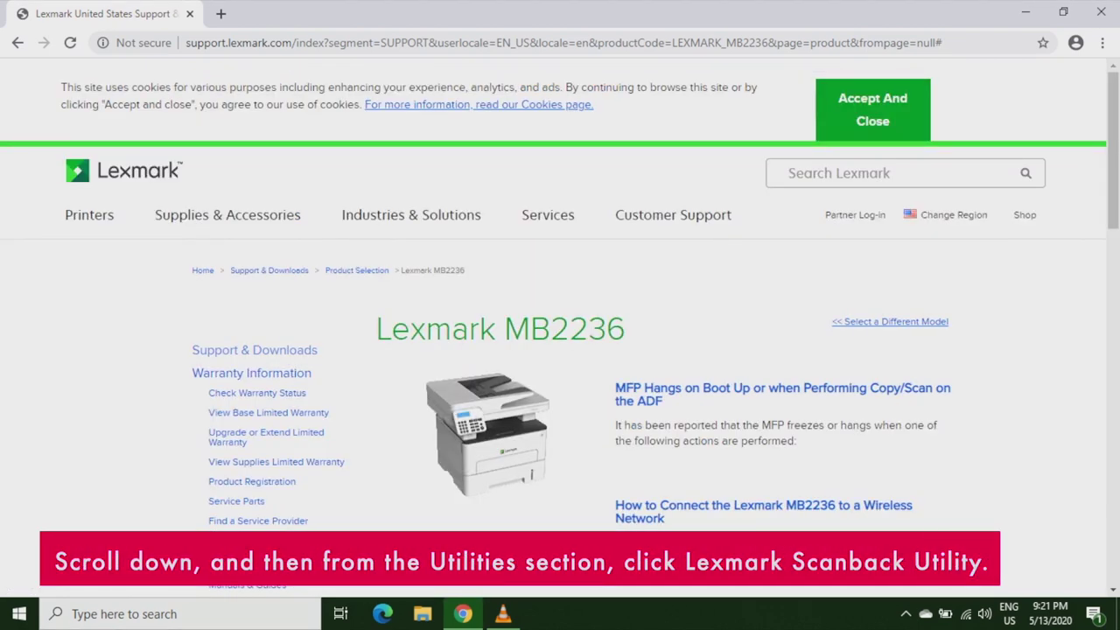
Open the 04/30/20 Lexmark Scanback Utility in the Utilities section, agree to the terms and download it.
scroll(560, 323, down, 8)
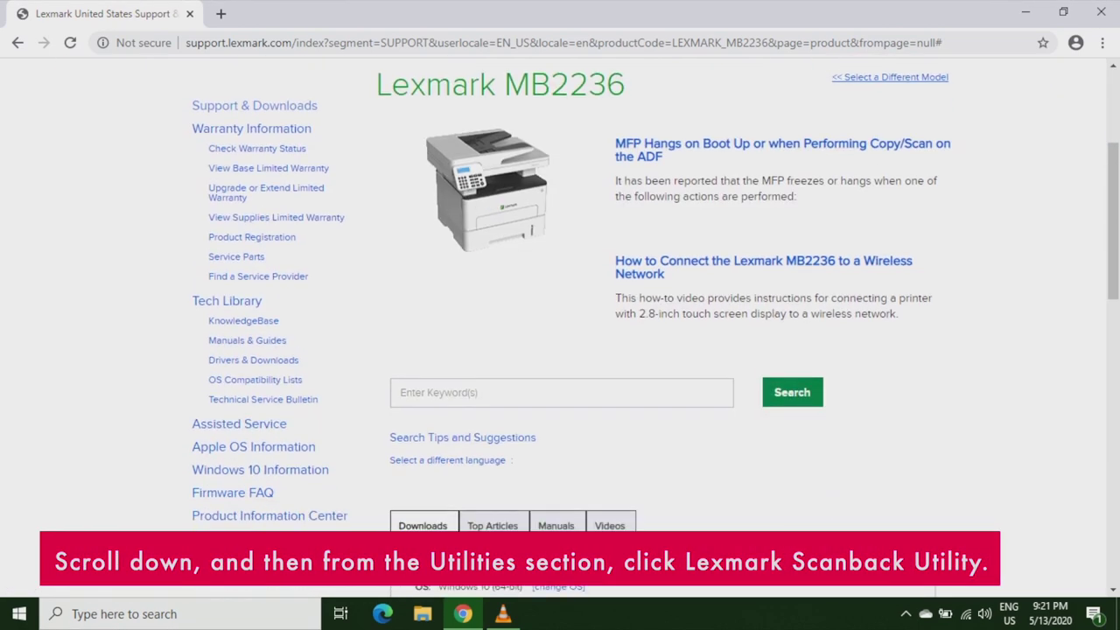
scroll(559, 324, down, 3)
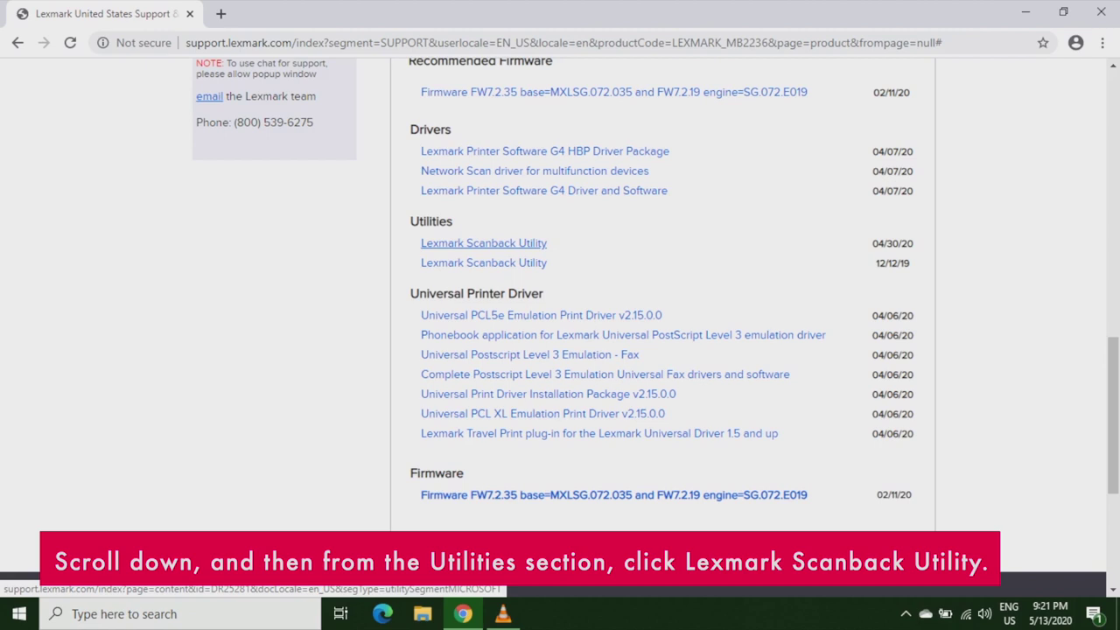
click(484, 243)
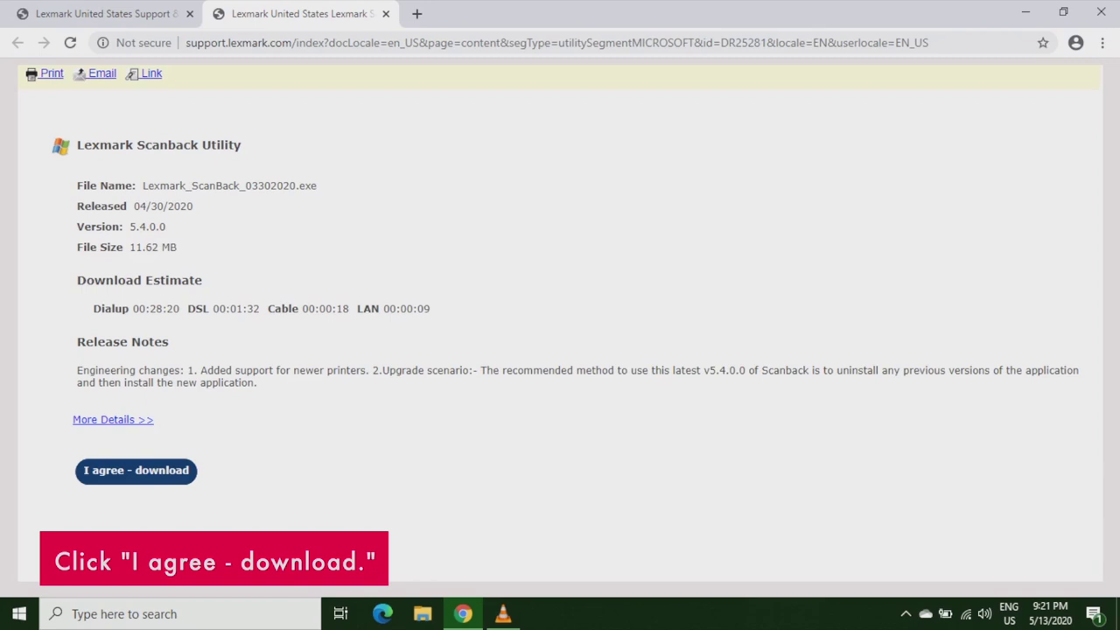
click(136, 470)
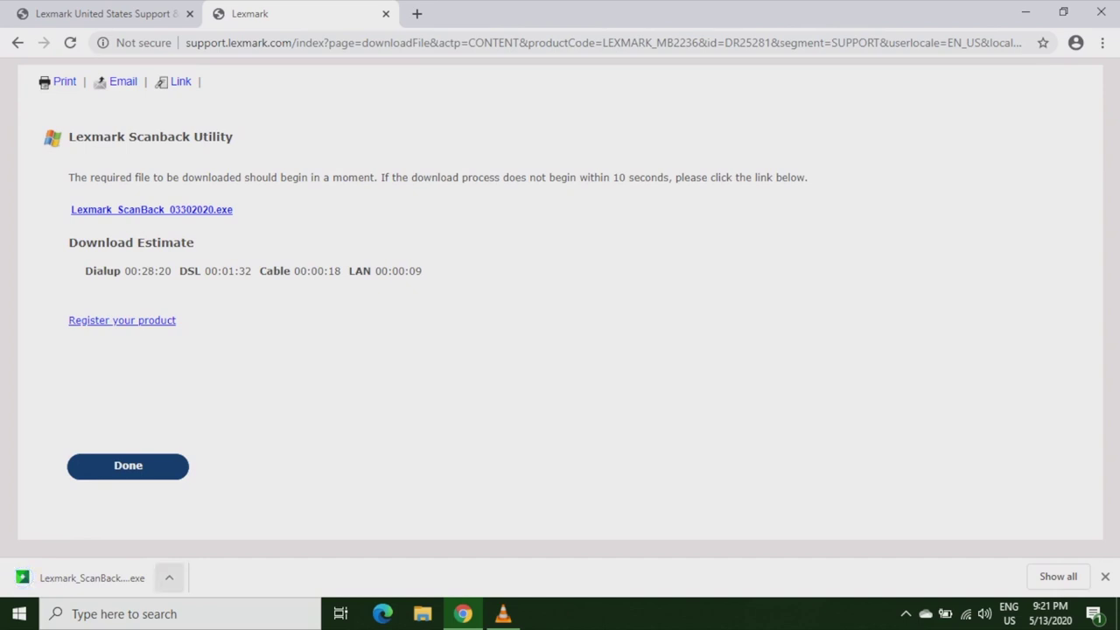
Show the downloaded Lexmark_ScanBack_03302020 file in its folder and run it as administrator.
click(169, 577)
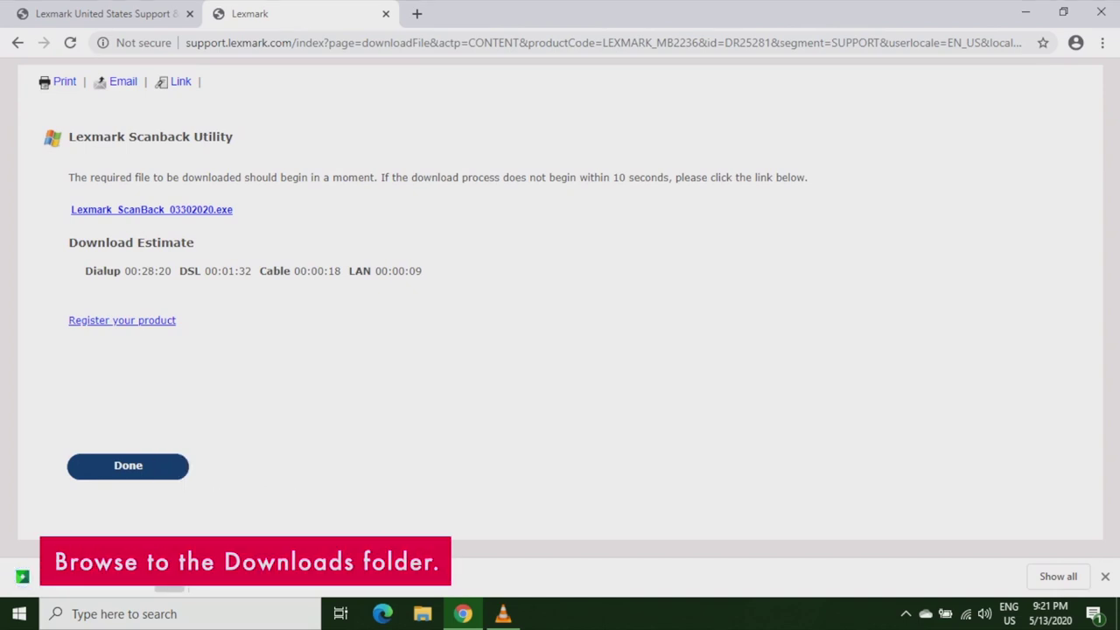
click(212, 521)
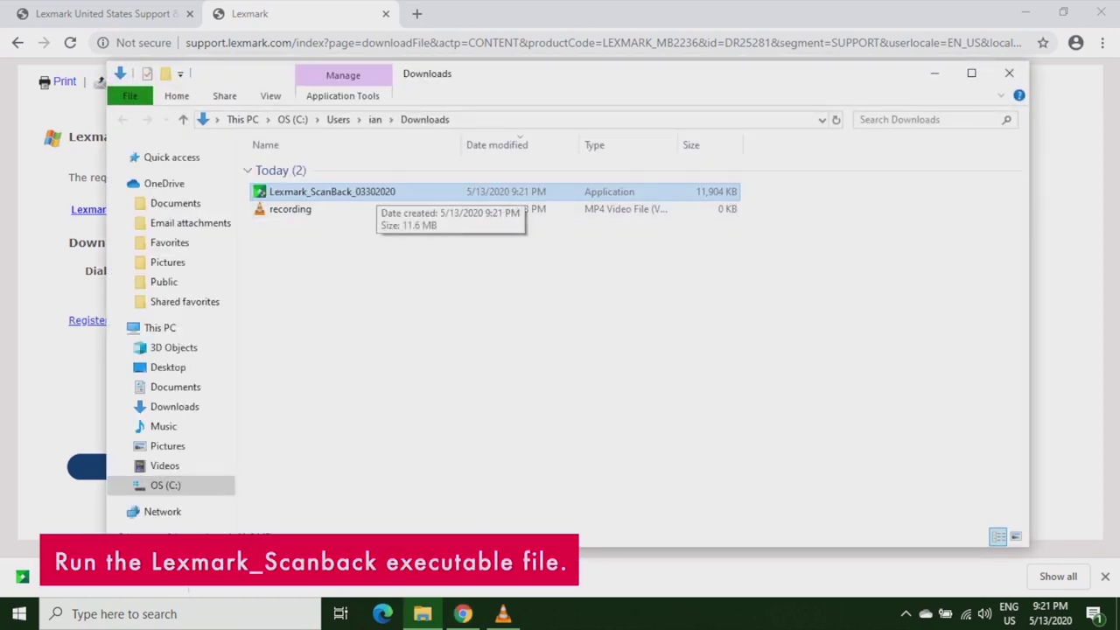
right_click(377, 193)
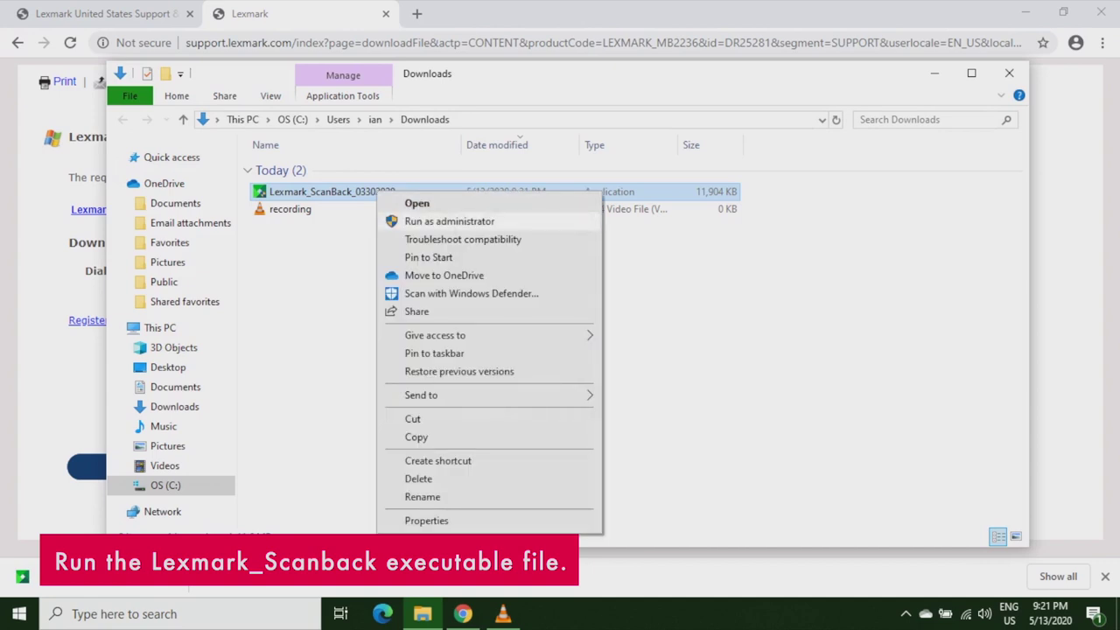
click(449, 222)
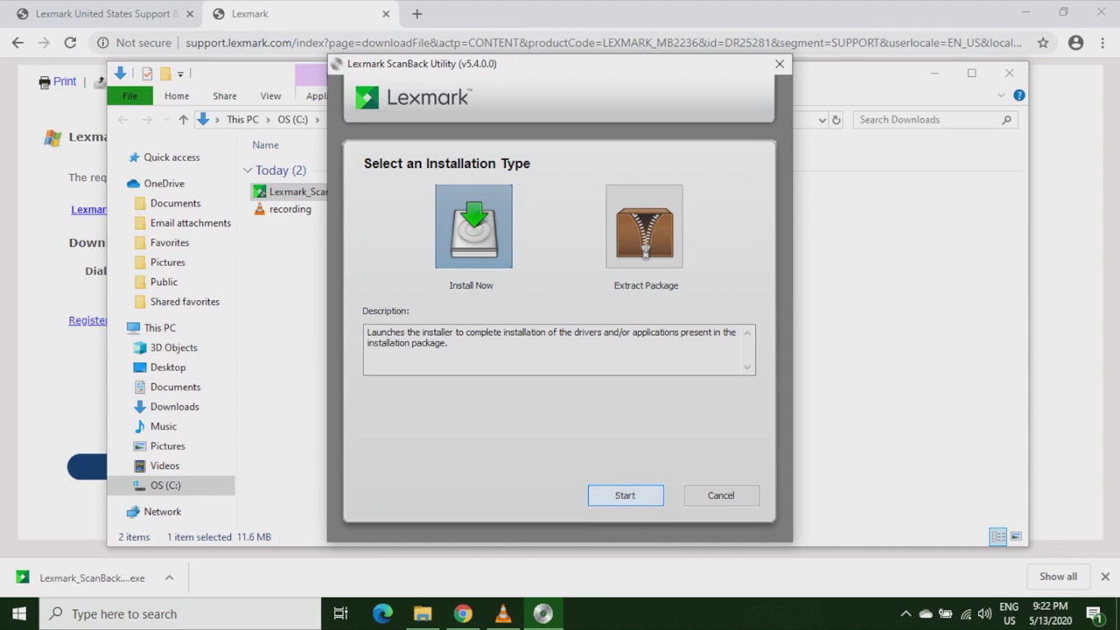
Start the Install Now installation of the ScanBack Utility and accept the license agreement after going through it to the end.
key(Return)
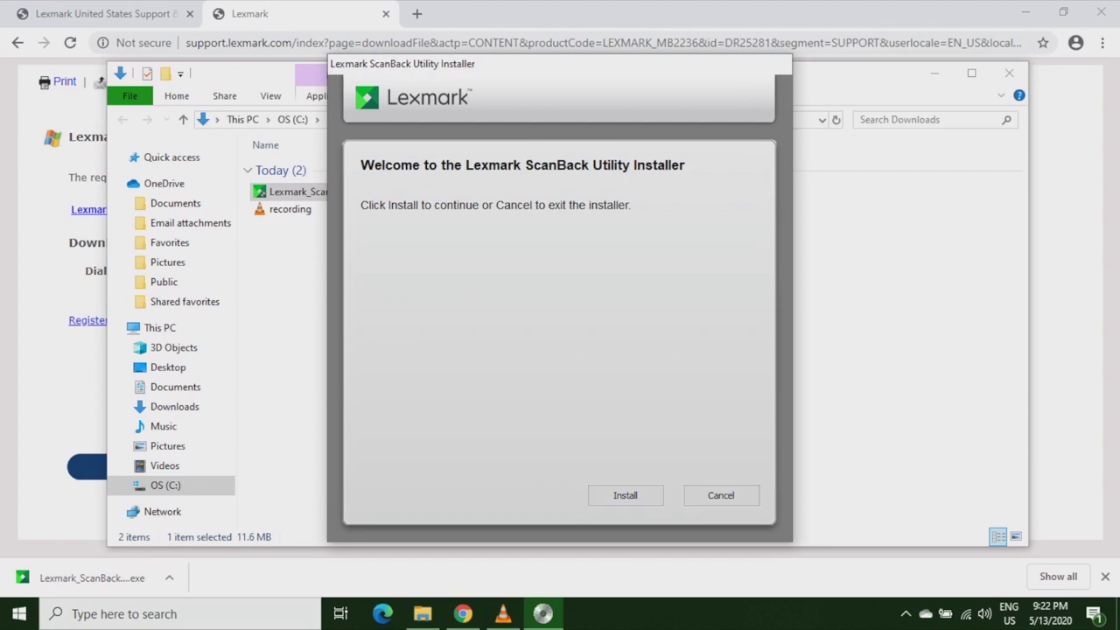
key(Return)
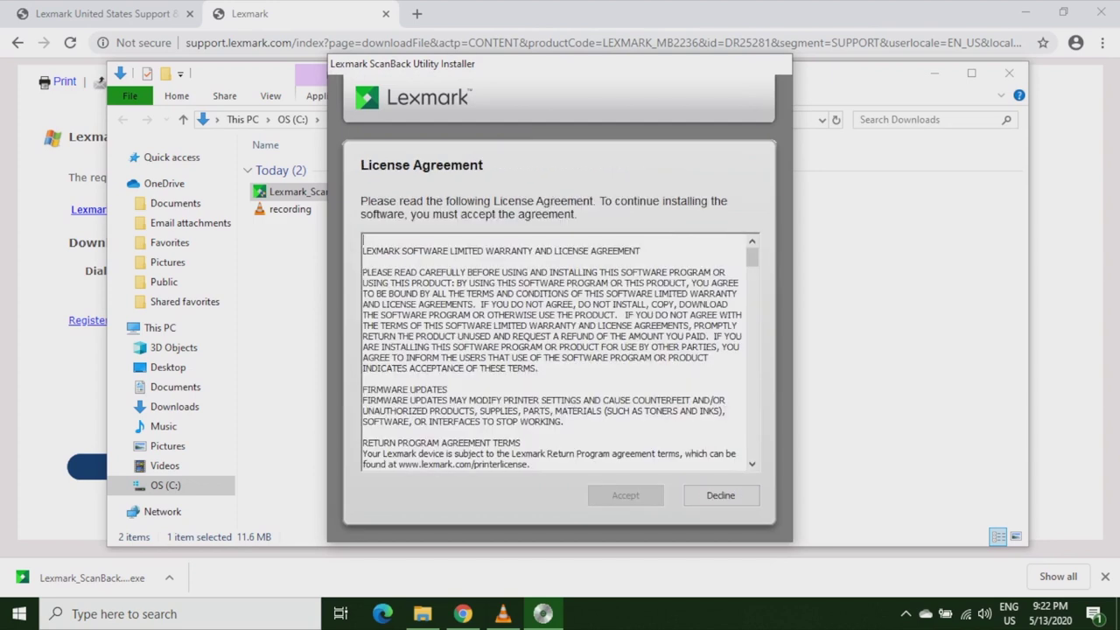
scroll(560, 354, down, 15)
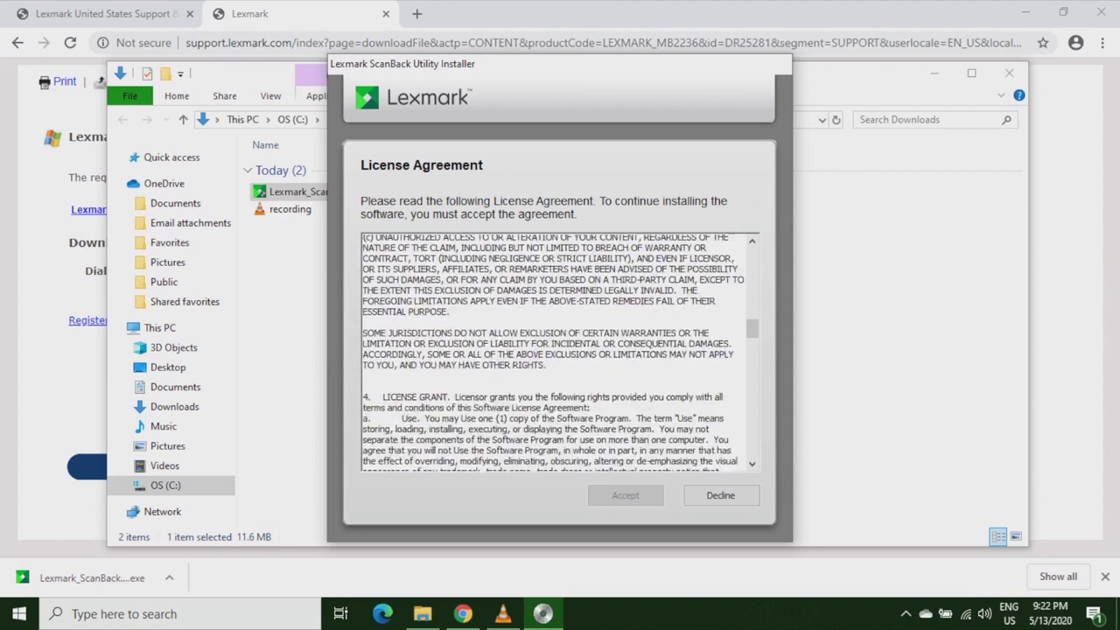
scroll(557, 350, down, 15)
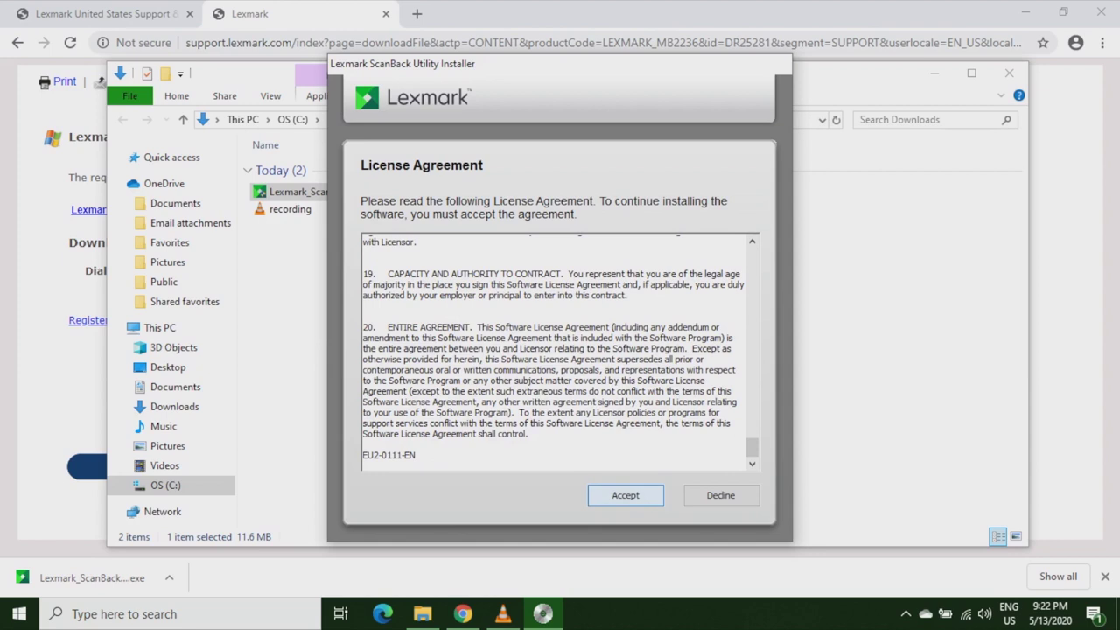
click(625, 496)
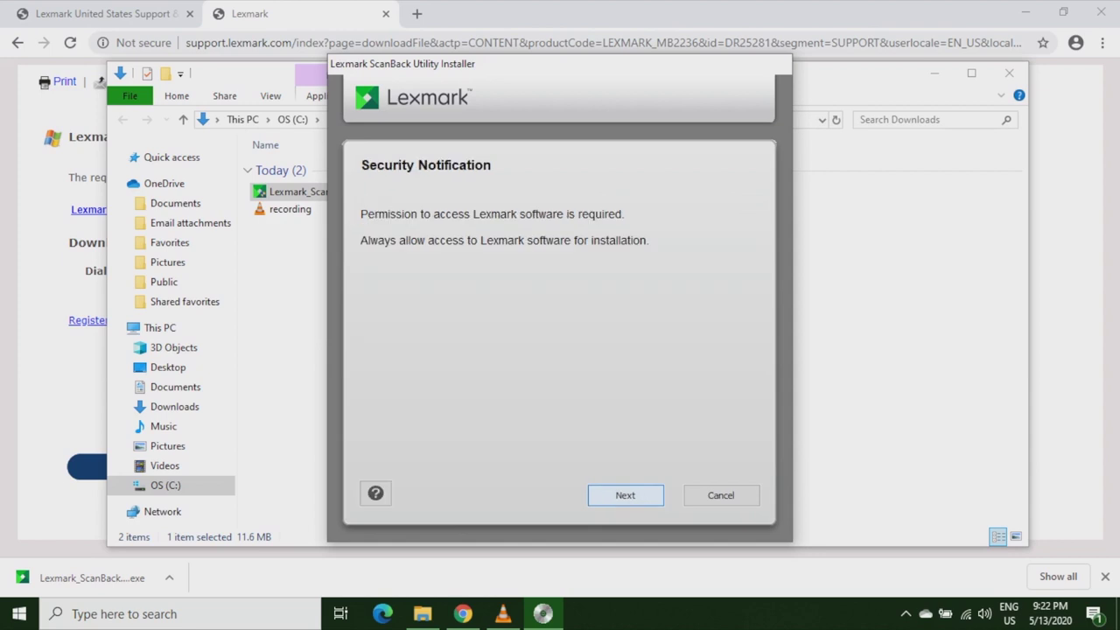
Allow access to the Lexmark software, install Lexmark ScanBack Utility 5.4.0.0 and finish the installer.
key(Return)
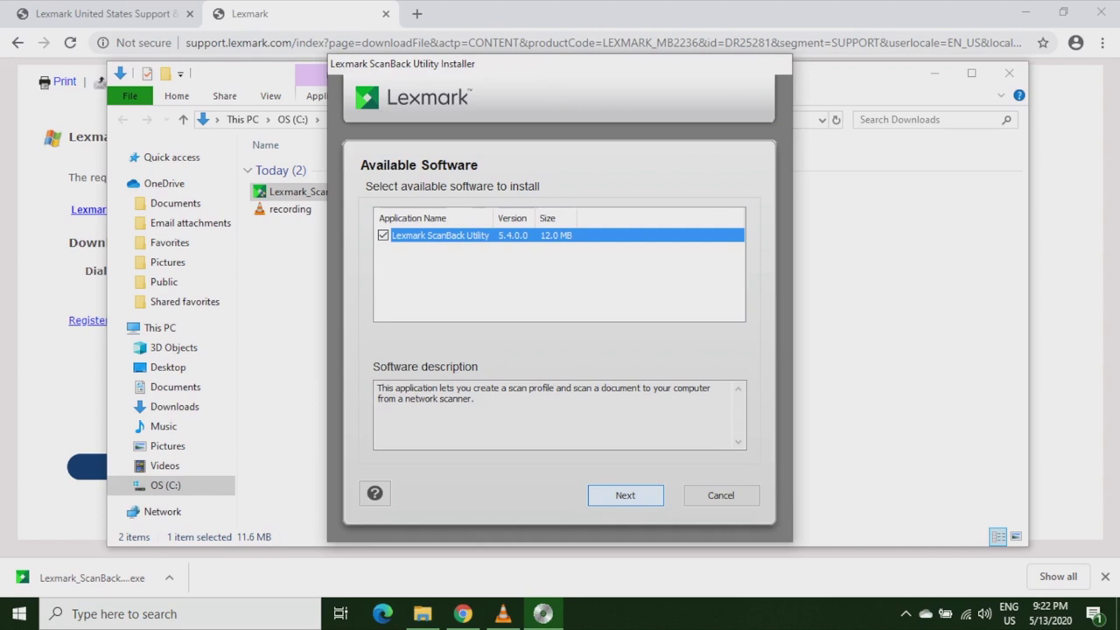
key(Return)
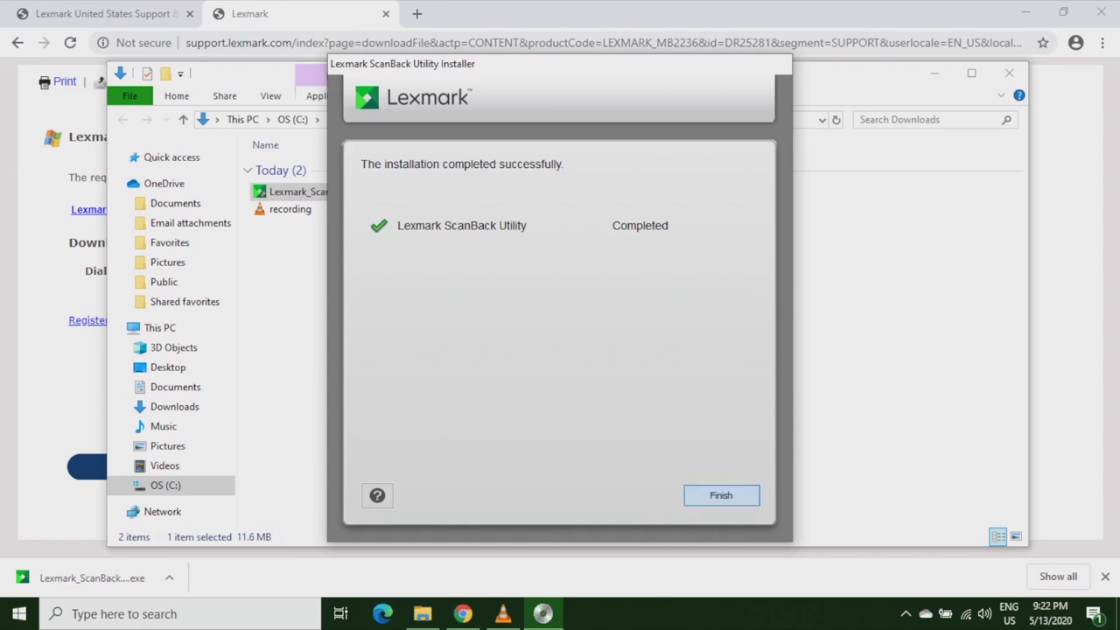
key(Return)
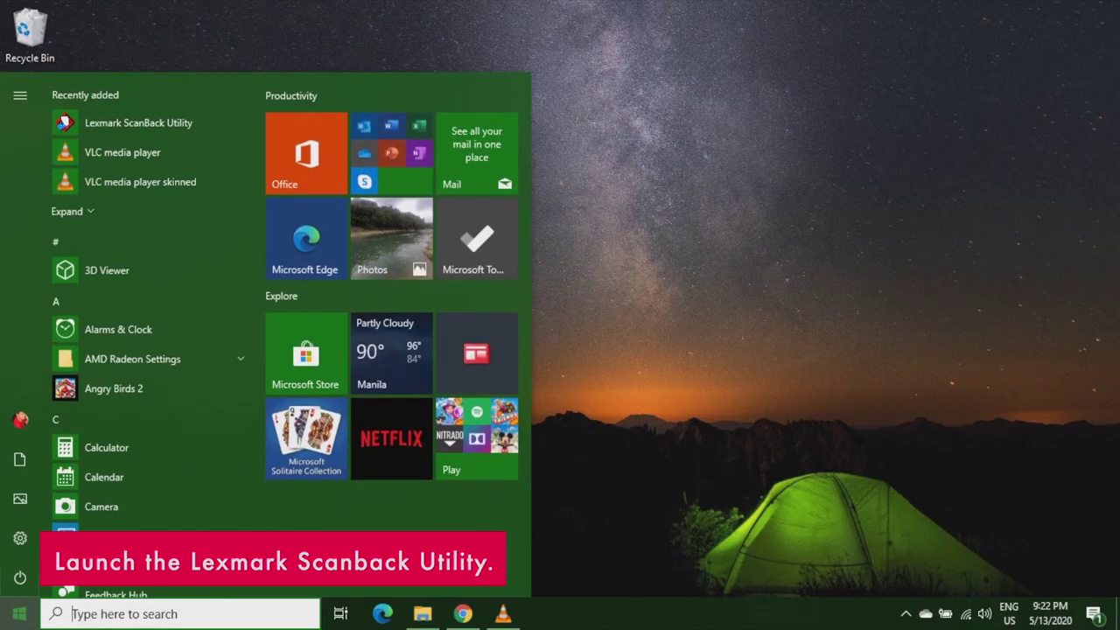
Launch the Lexmark ScanBack Utility from the Lexmark program folder and continue past its welcome page.
scroll(149, 520, down, 5)
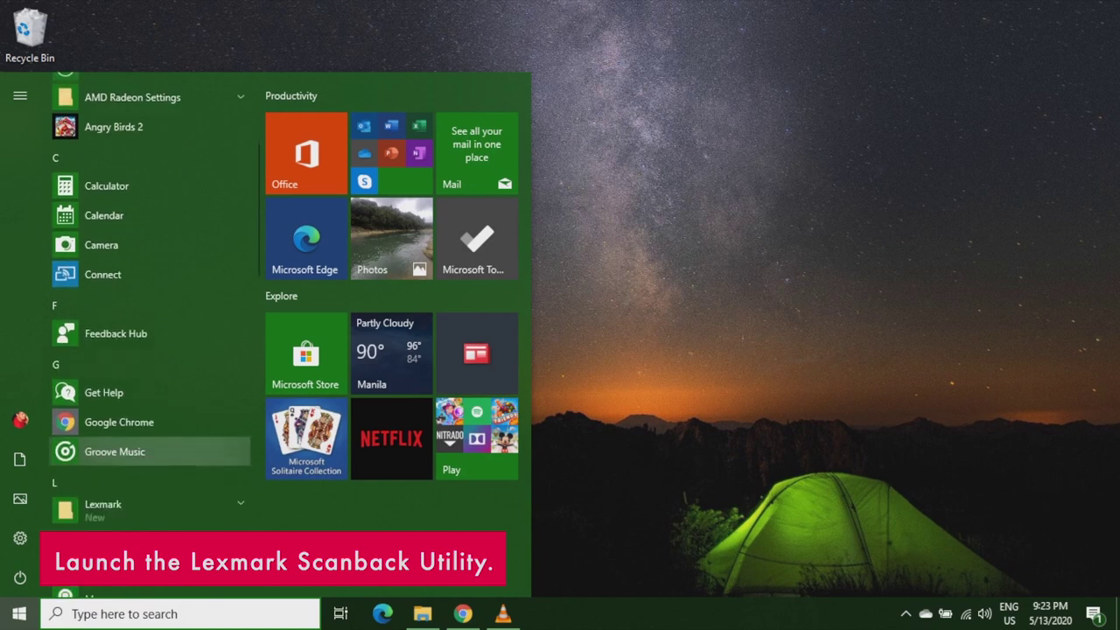
click(148, 456)
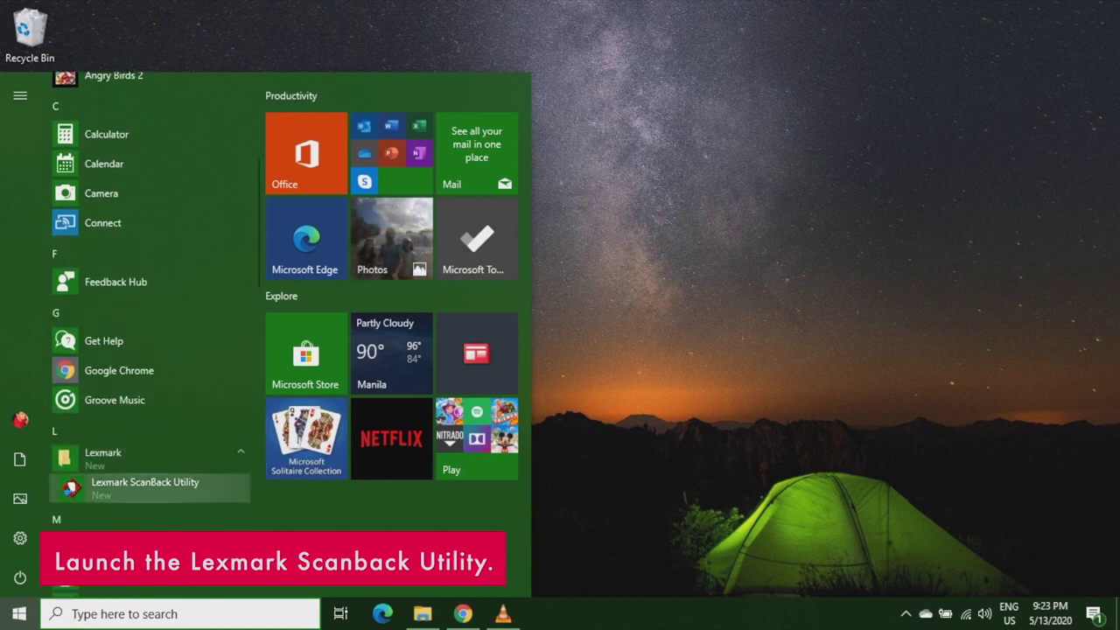
click(144, 487)
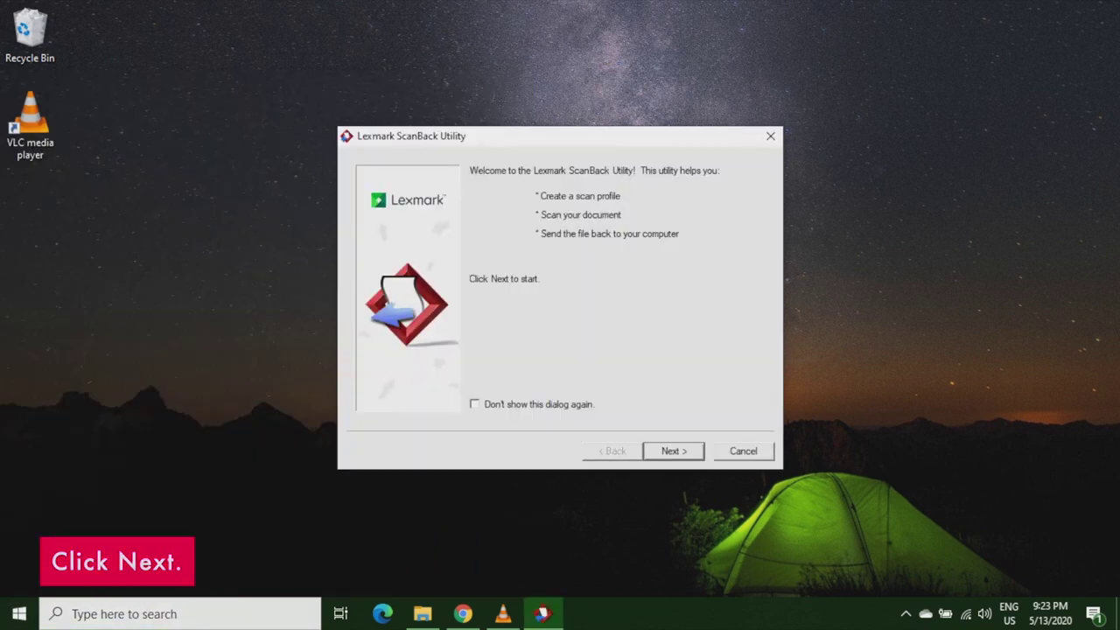
key(Return)
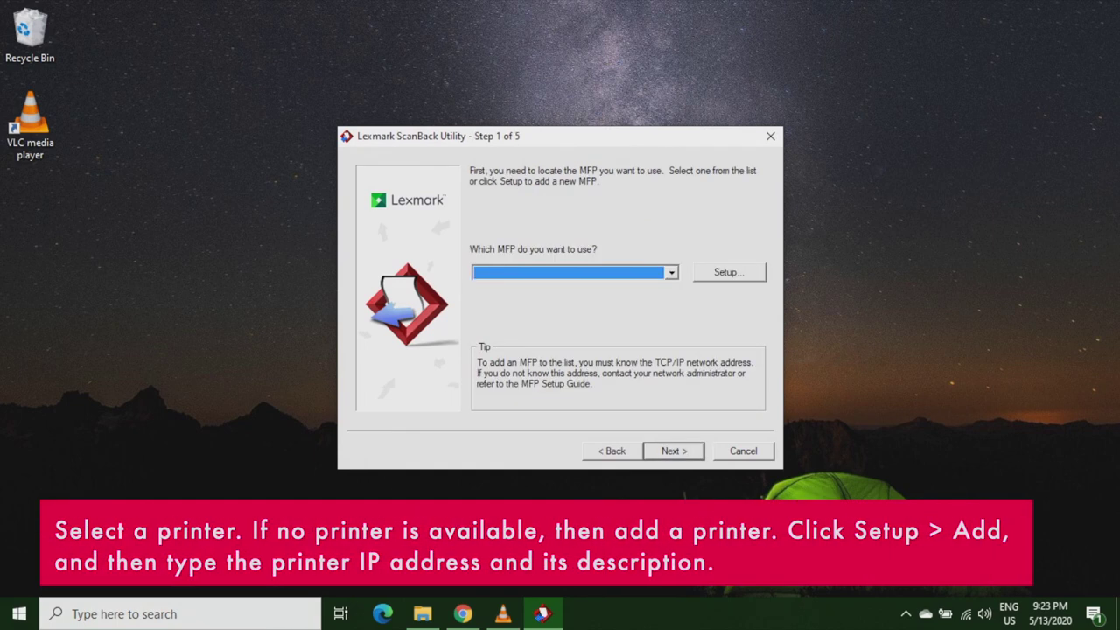
Add an MFP with IP address 192.168.254.101 and description Lexmark MB2236adw, and continue with it as the MFP to use.
key(alt+Down)
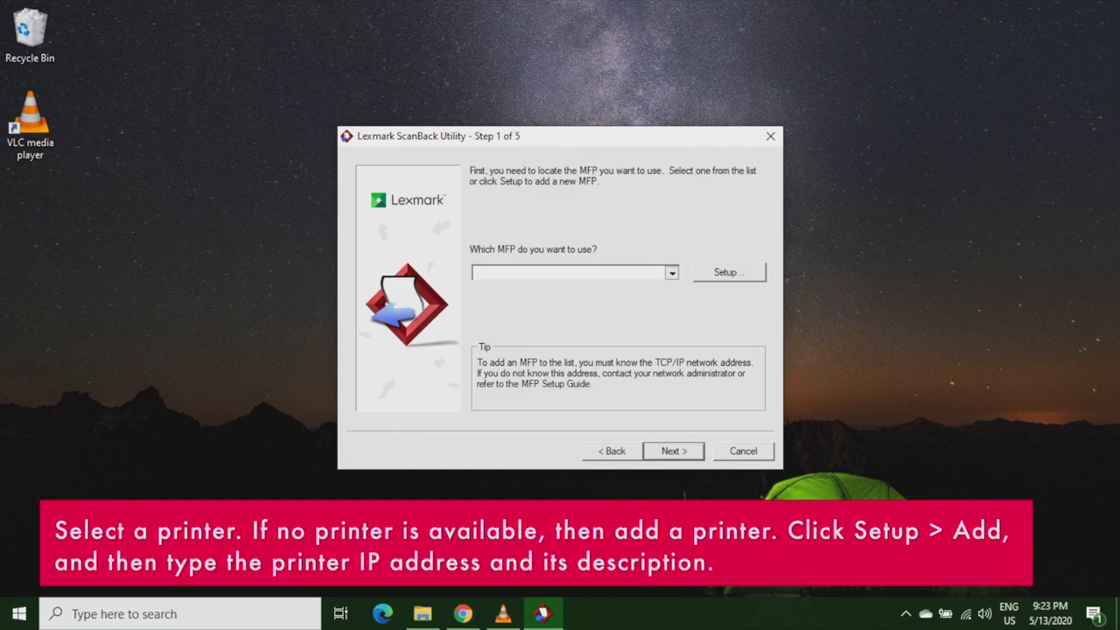
key(Escape)
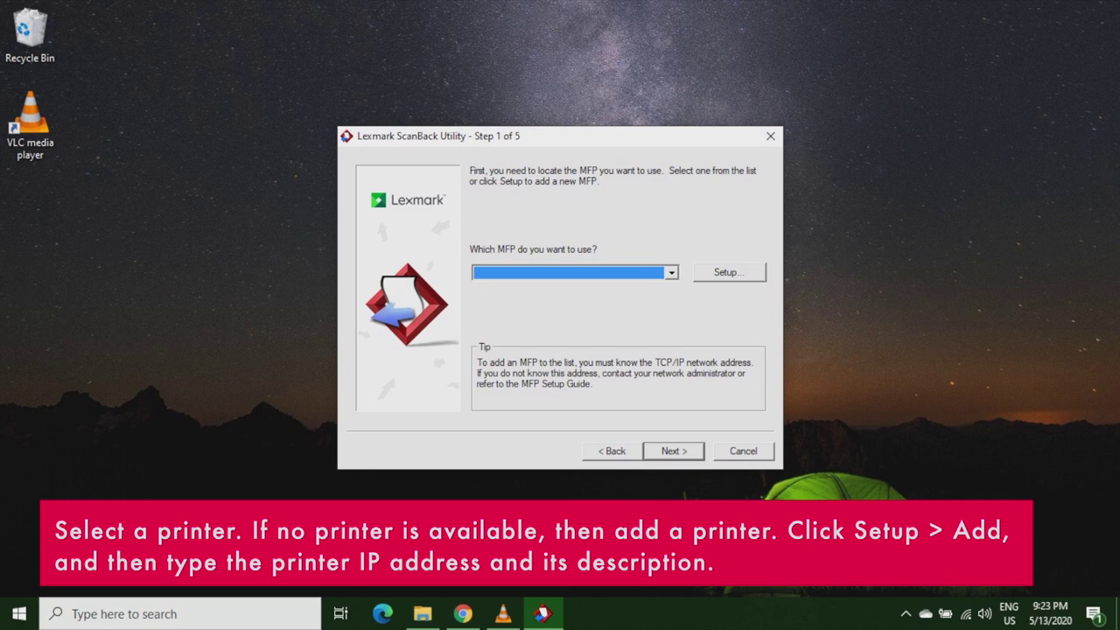
key(Tab)
key(Return)
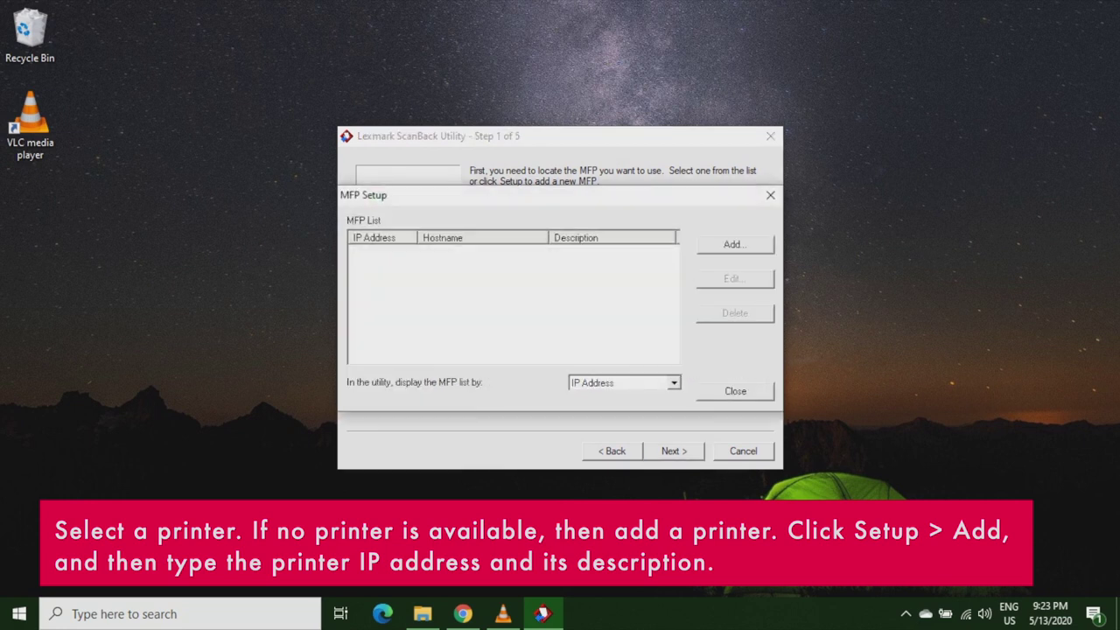
key(space)
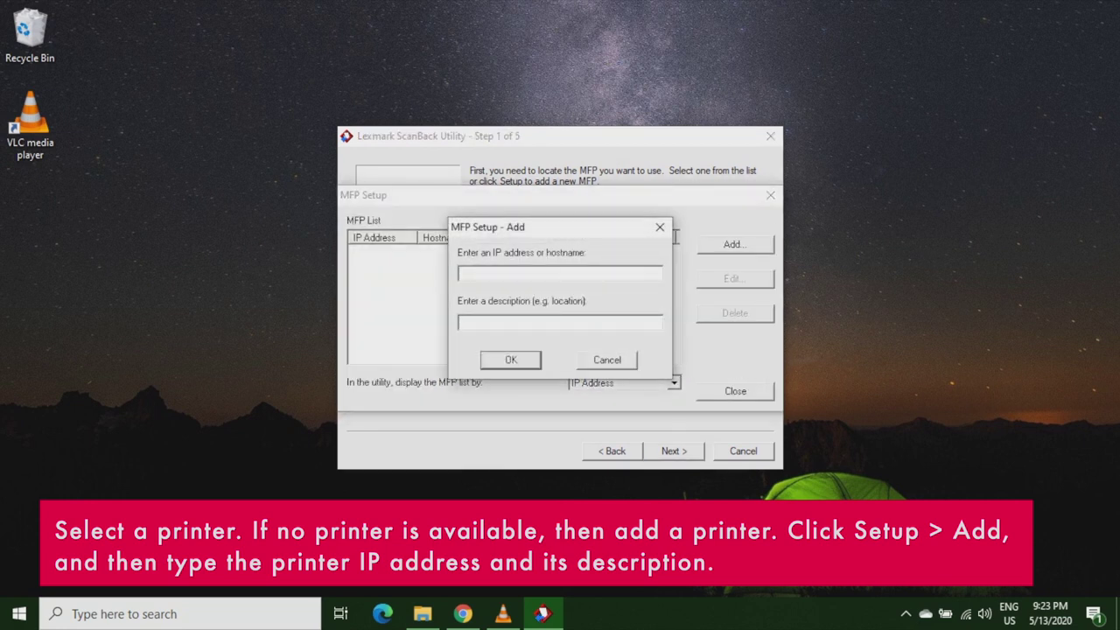
text(192.168.254.101)
click(461, 322)
text(Lexmark MB)
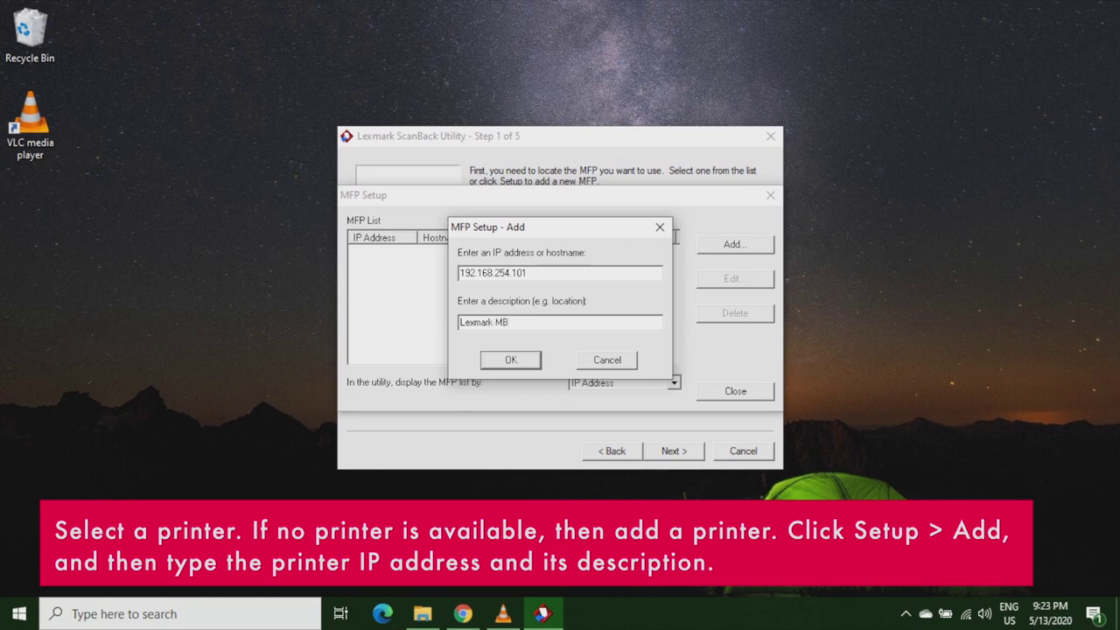
text(2236adw)
key(Return)
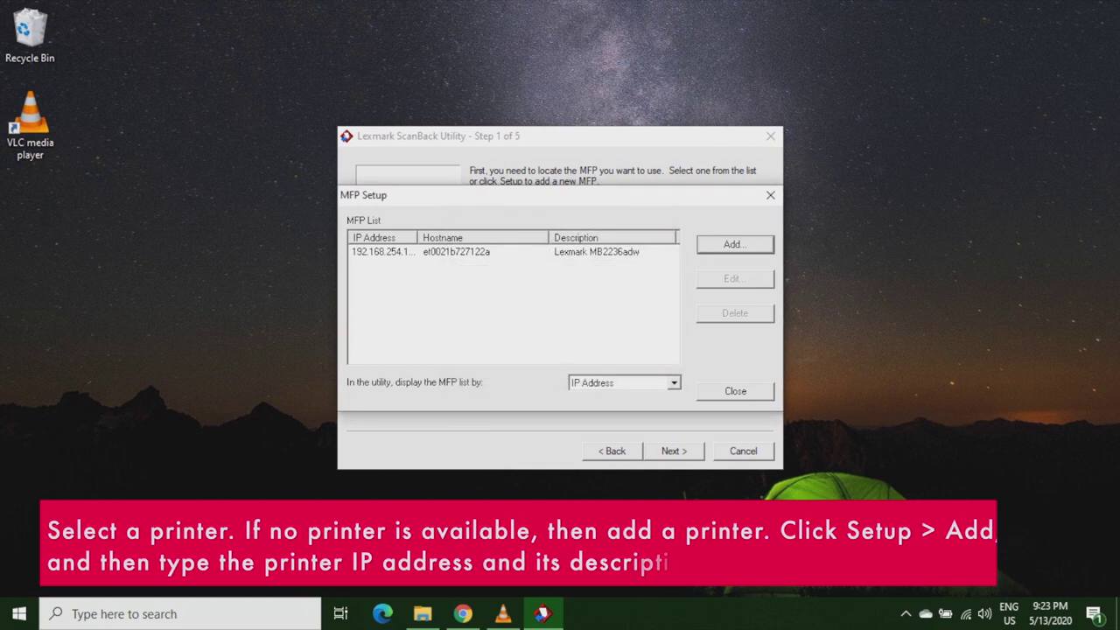
key(Escape)
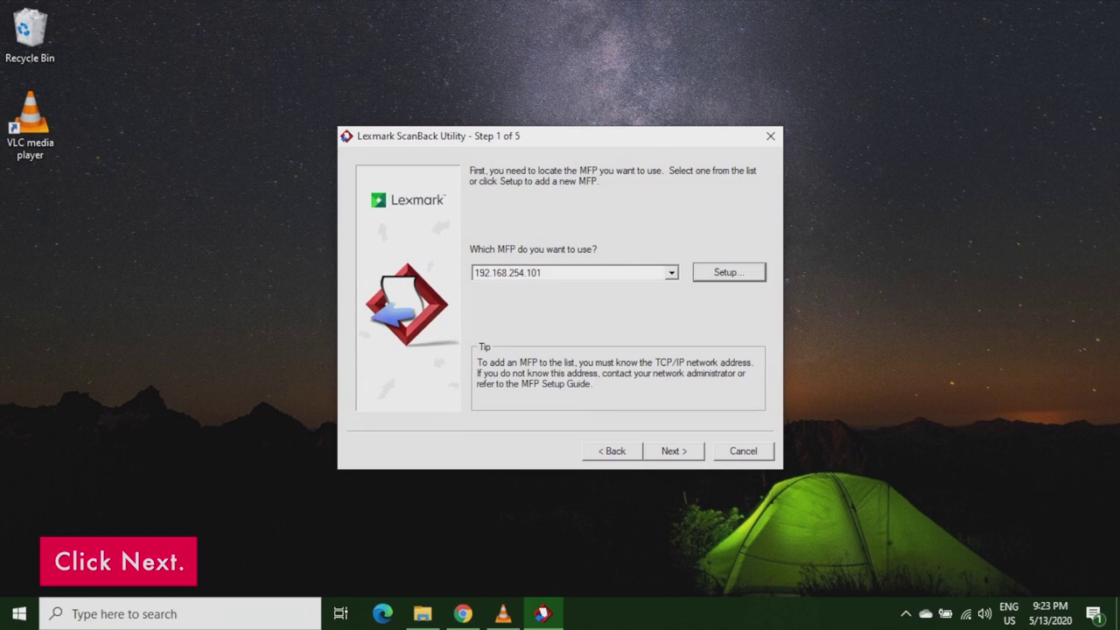
key(Return)
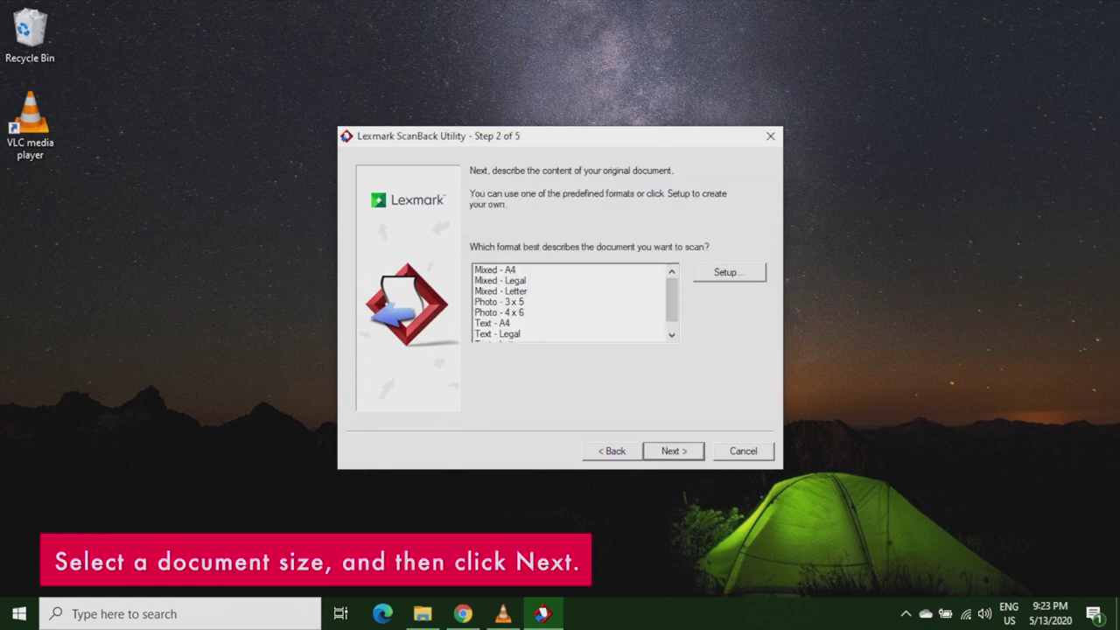
Choose Mixed - Letter as the format of the original document and continue to the output file settings.
scroll(575, 302, down, 1)
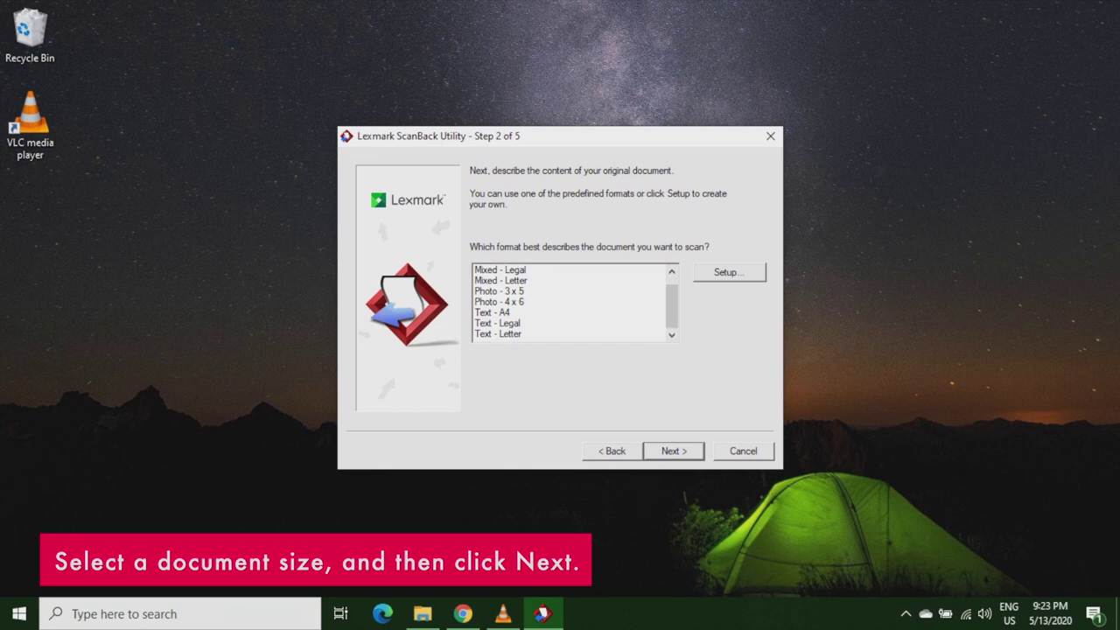
scroll(573, 302, up, 1)
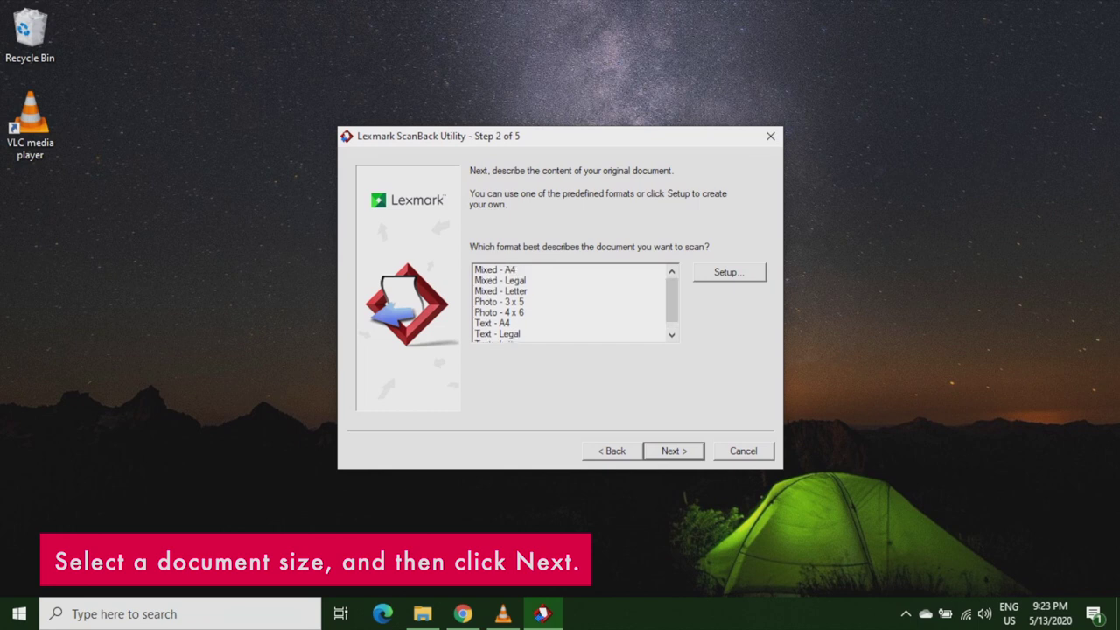
click(500, 290)
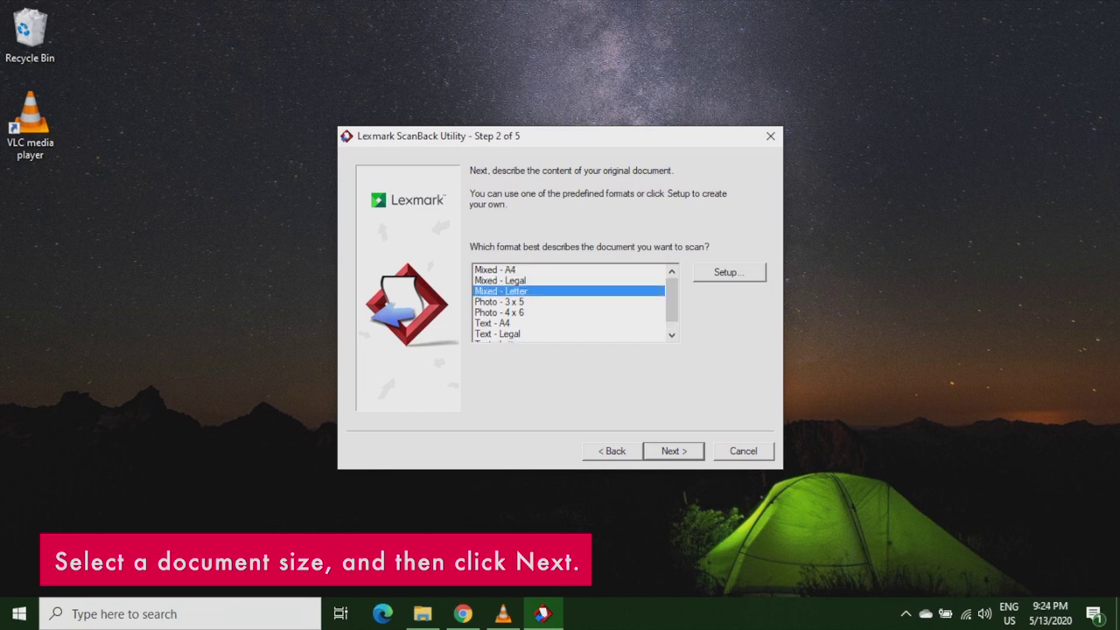
key(Return)
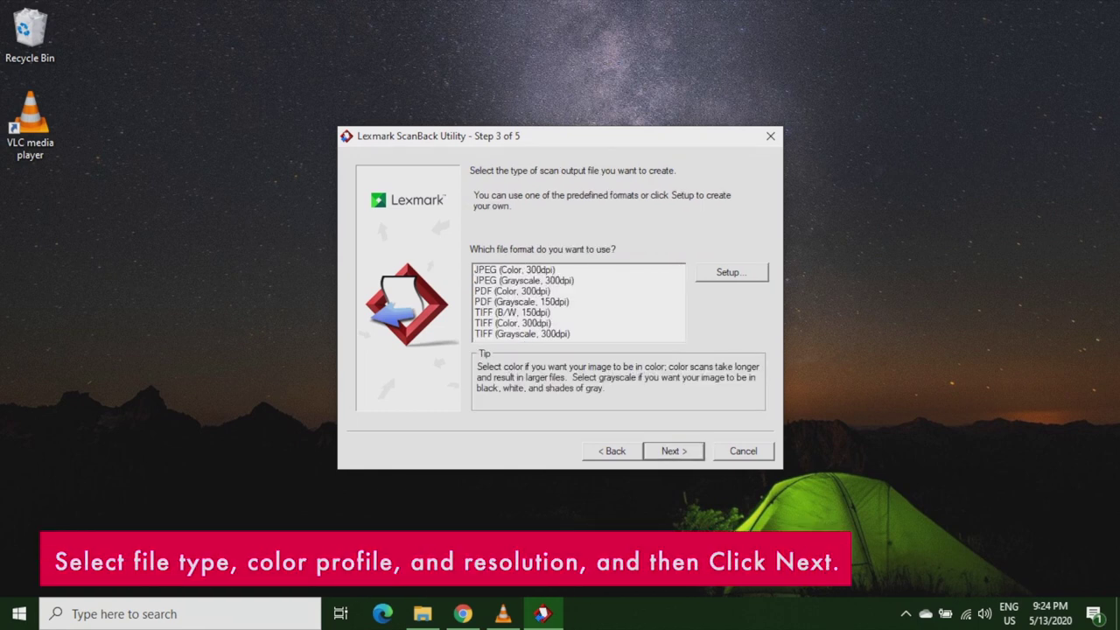
Choose PDF (Color, 300dpi) as the output file format and name the scan profile myscan to computer.
click(512, 290)
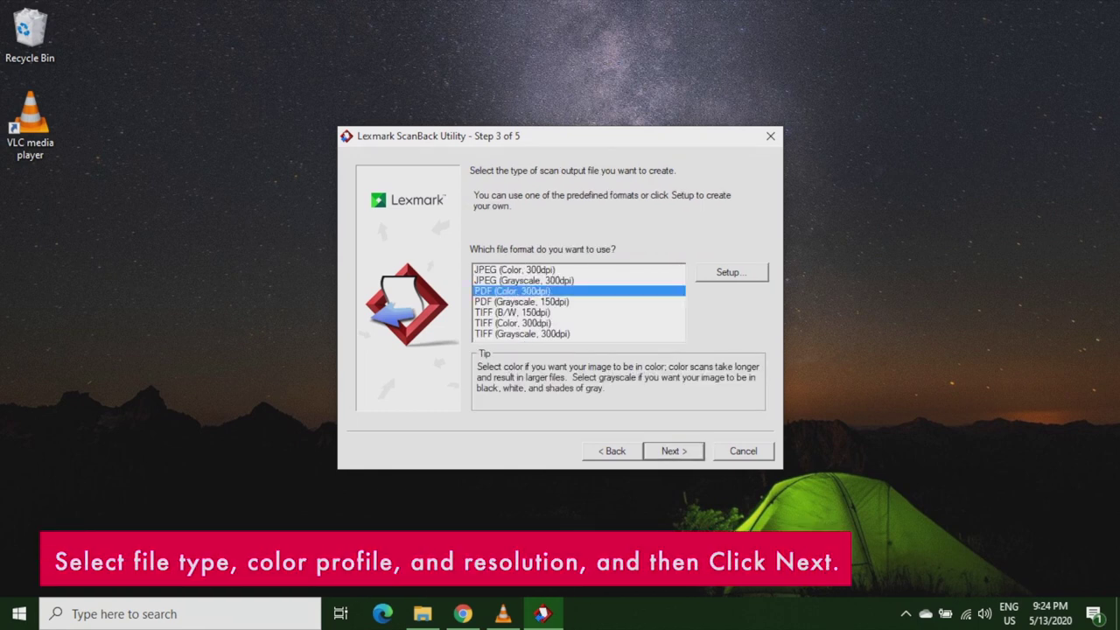
click(524, 280)
key(Return)
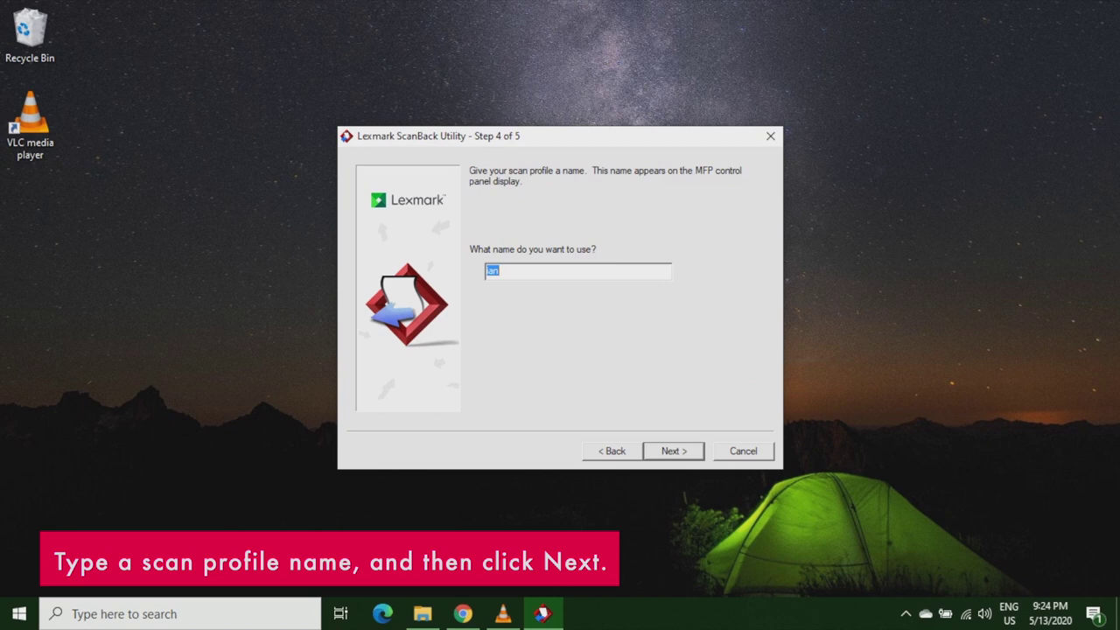
text(myscan to computer)
key(Return)
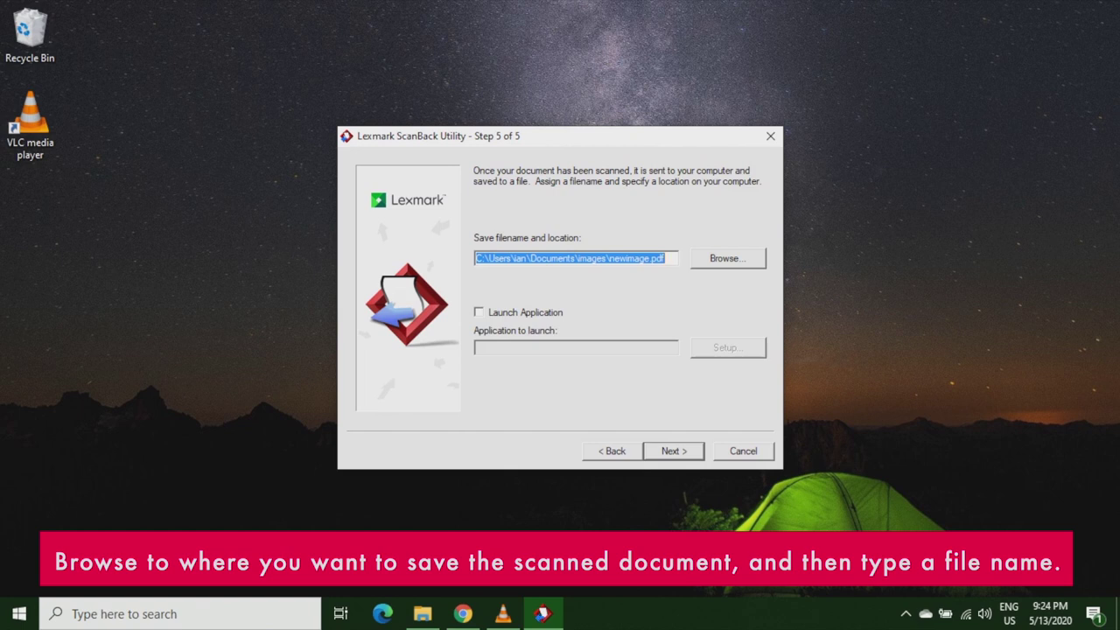
Set the scan to save on the Desktop of This PC as scanned_document in PDF format, and continue.
key(Tab)
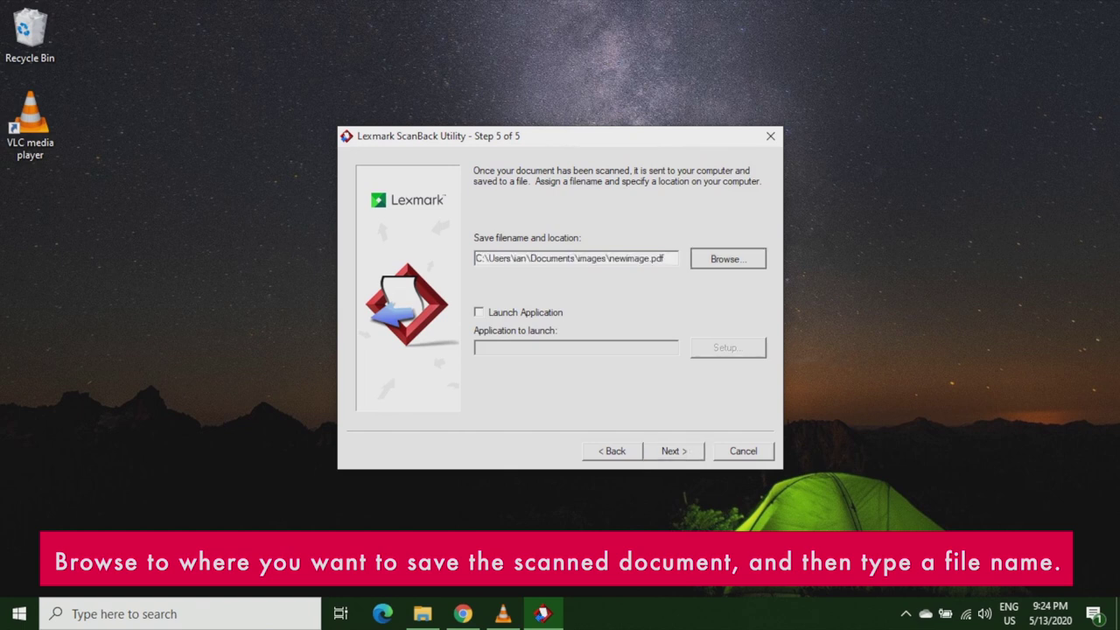
key(Return)
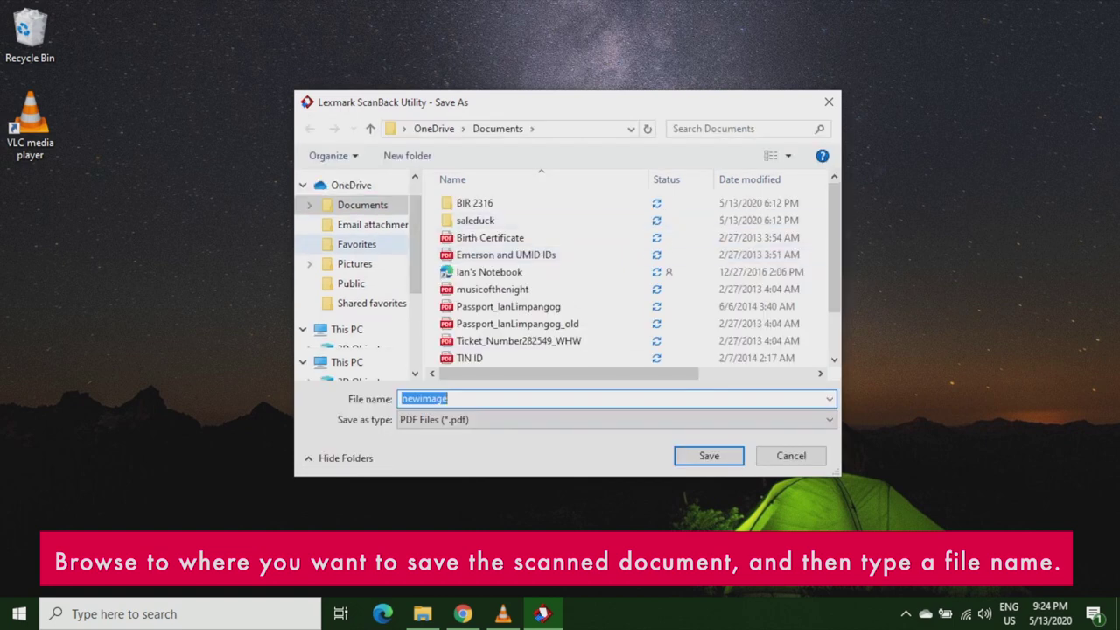
scroll(357, 244, down, 1)
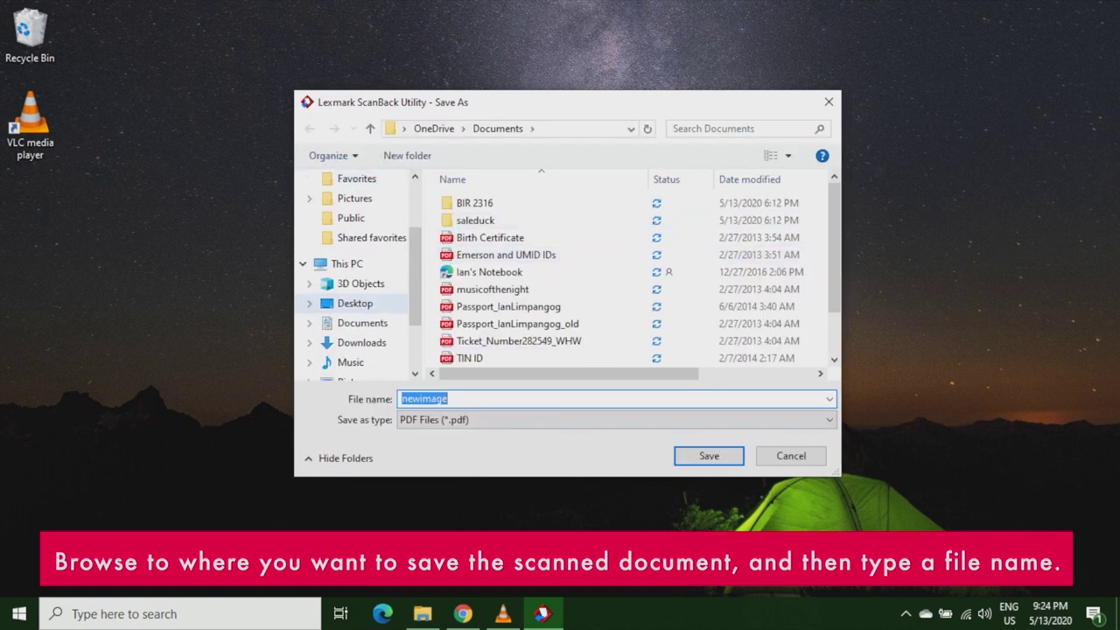
click(354, 302)
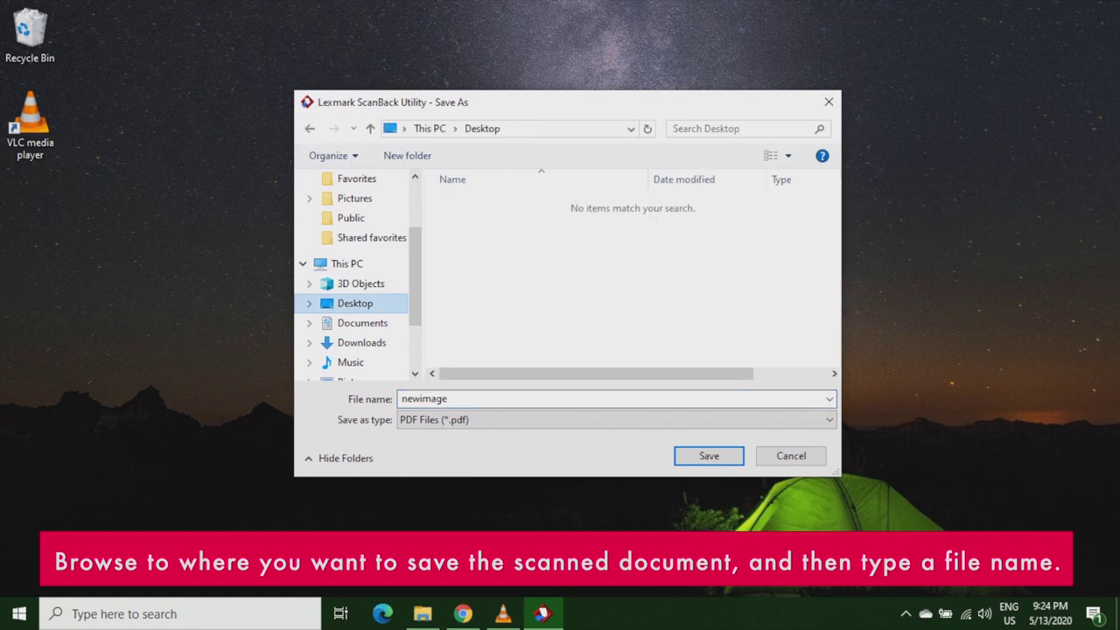
click(446, 398)
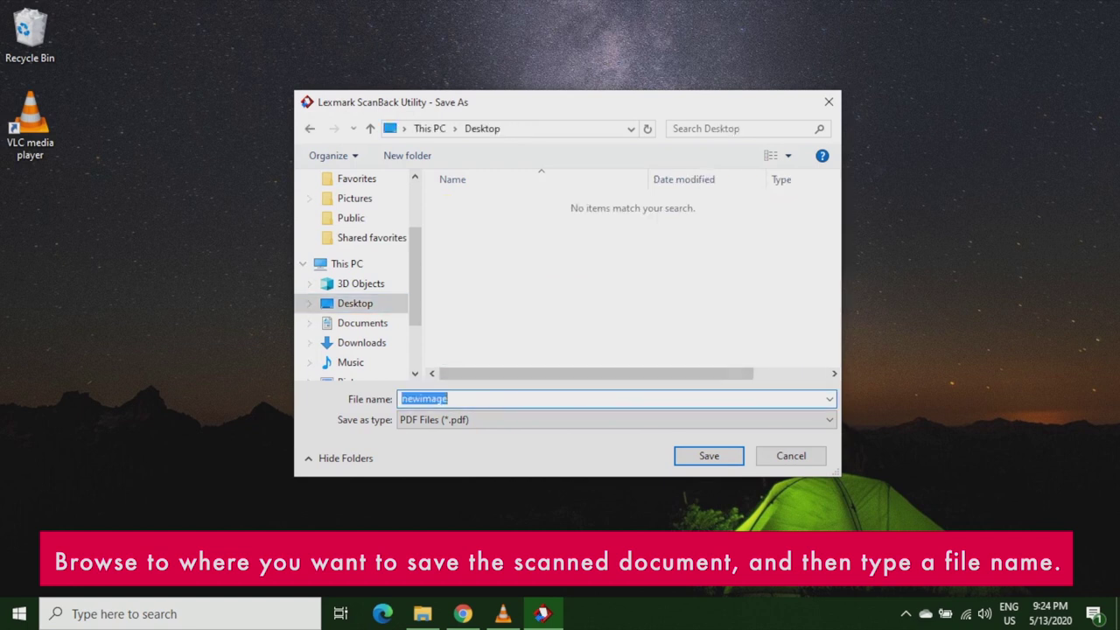
text(scanned_document)
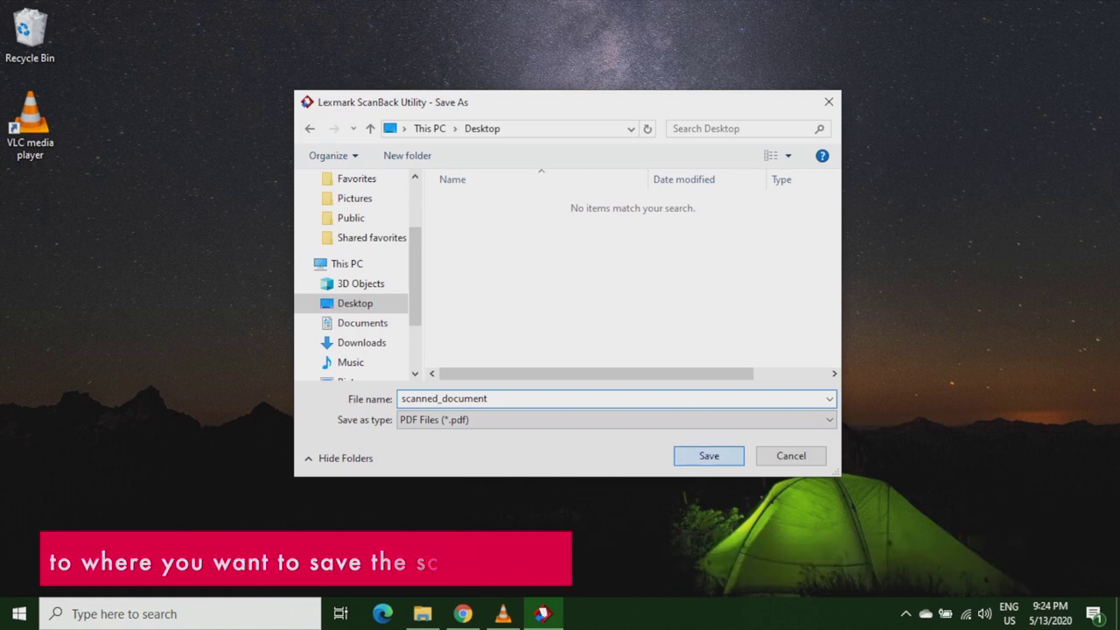
key(Return)
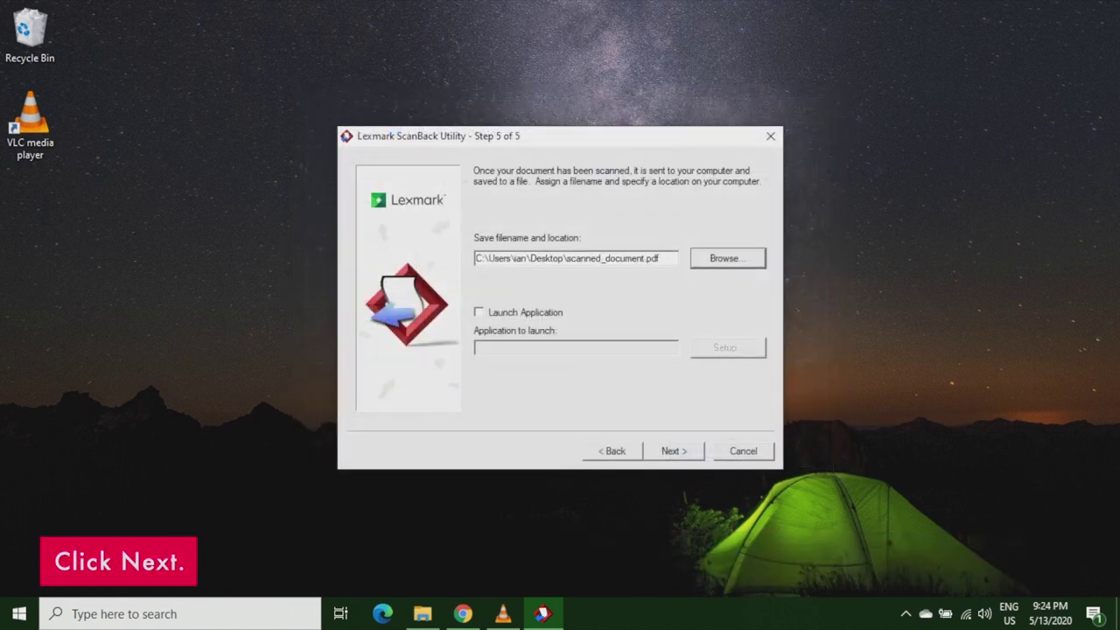
click(673, 451)
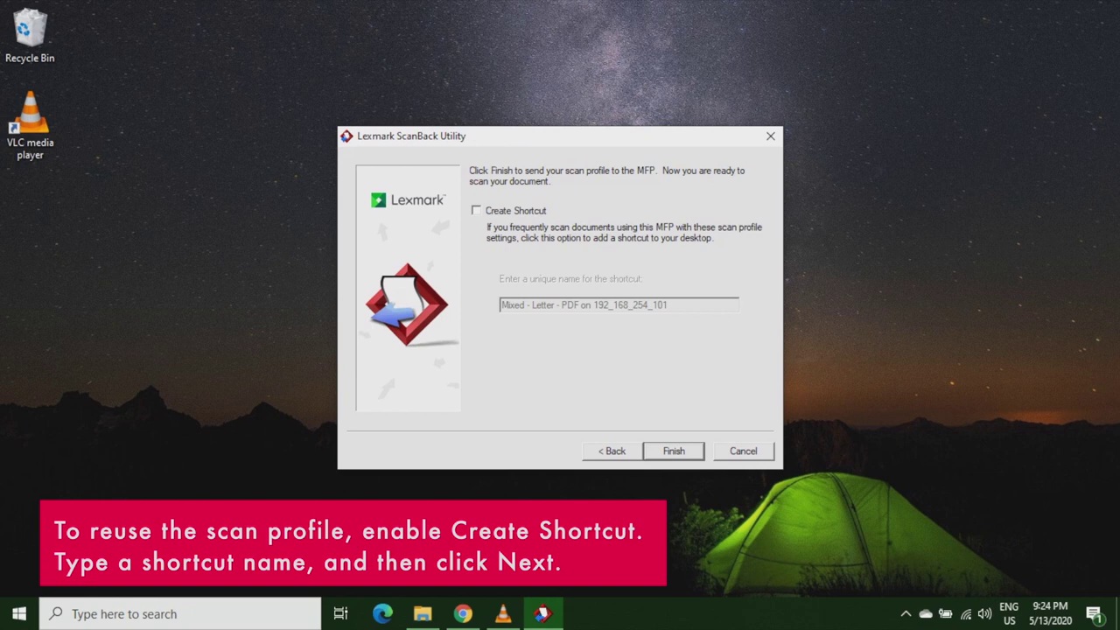
Enable a desktop shortcut named Scan to computer shortcut and finish the wizard to submit the scan profile.
click(476, 210)
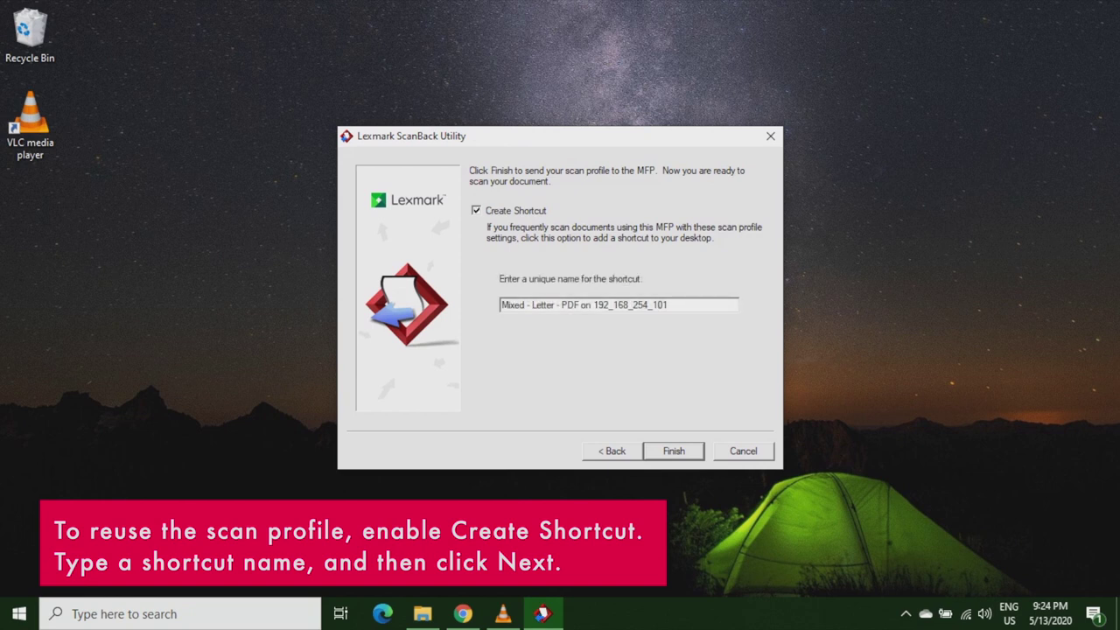
key(Tab)
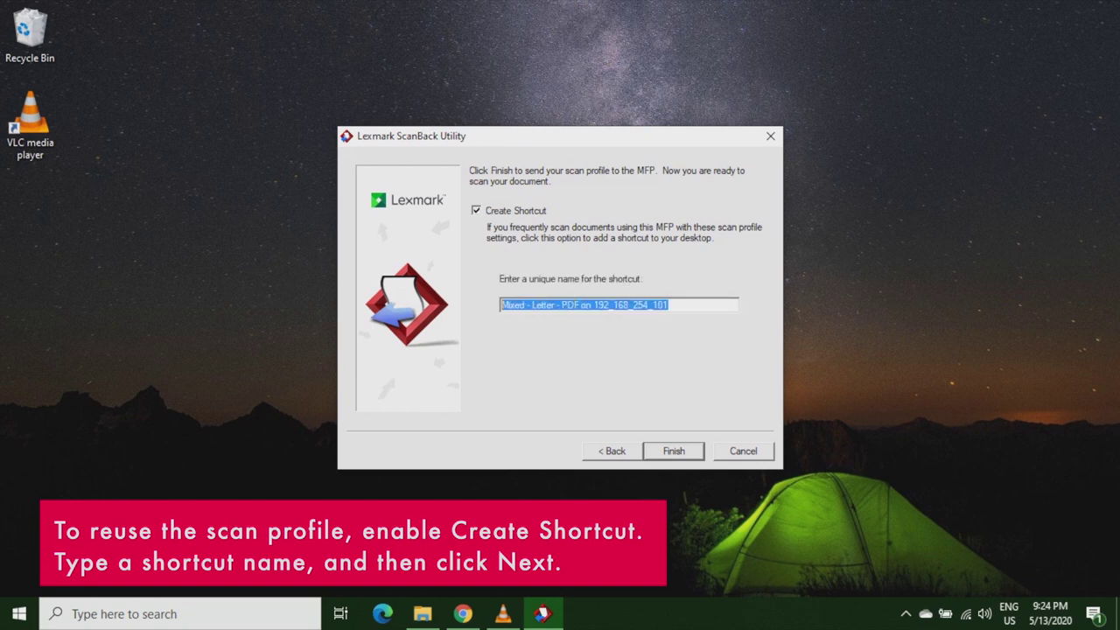
text(Scan)
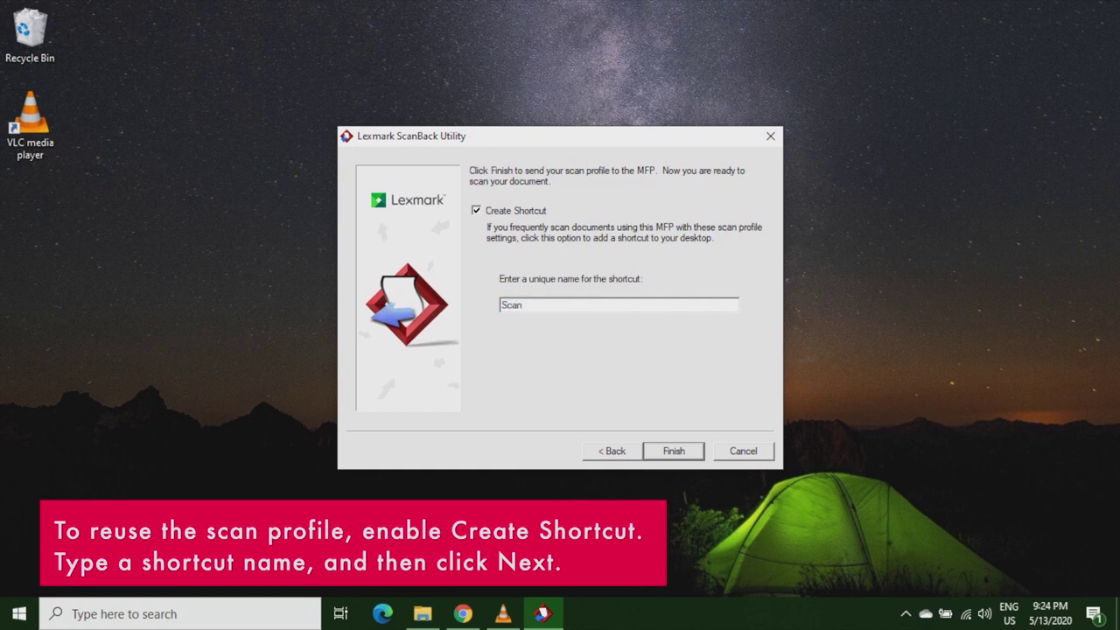
text( to computer shortcut)
key(Return)
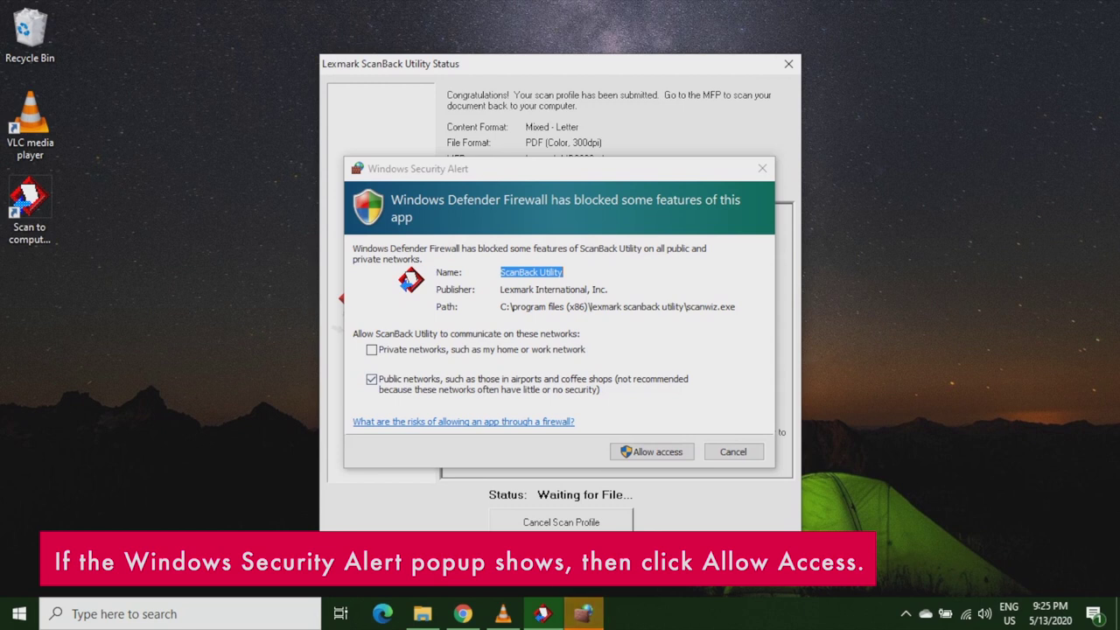
Allow ScanBack Utility through the Windows Defender Firewall and decline scanning another page at the printer's display.
click(651, 451)
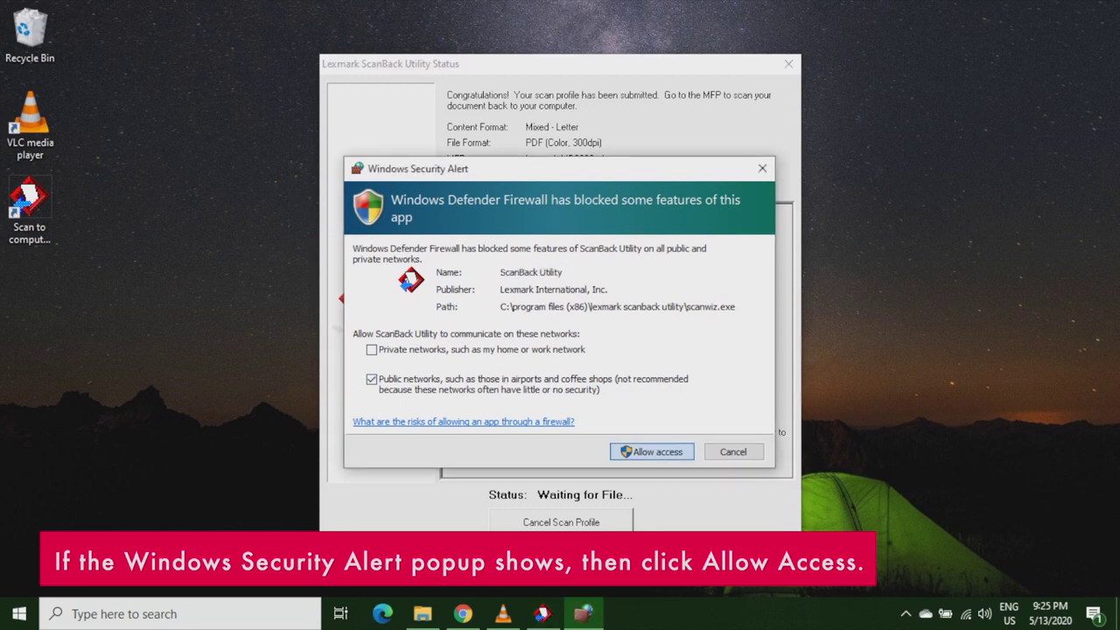
key(Return)
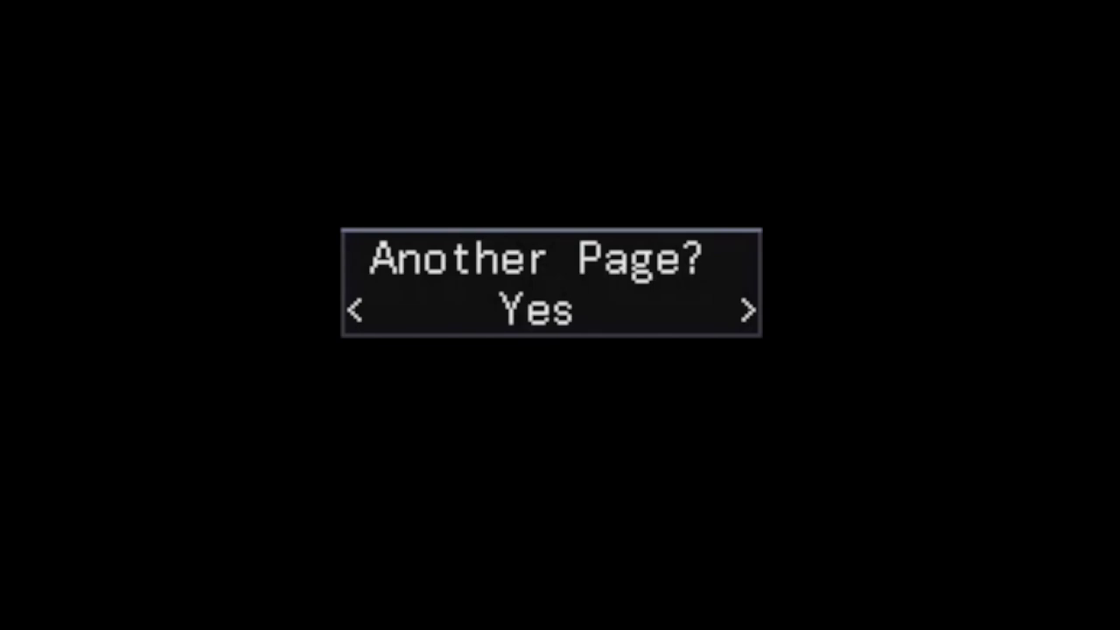
key(Right)
key(Return)
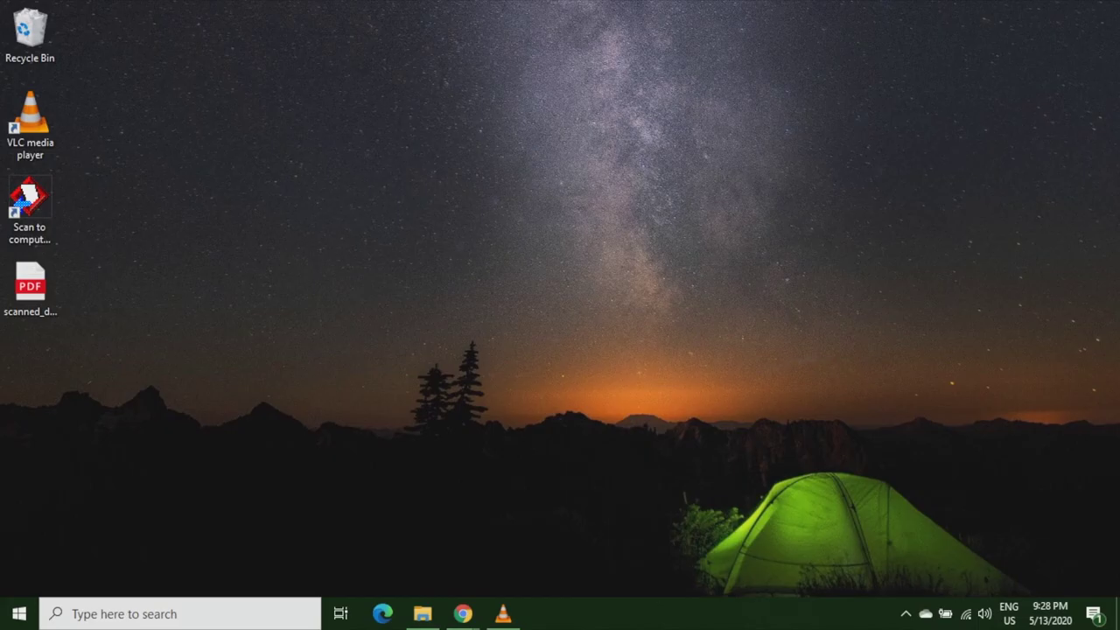
Open the scanned_document PDF from the desktop with Microsoft Edge.
click(29, 287)
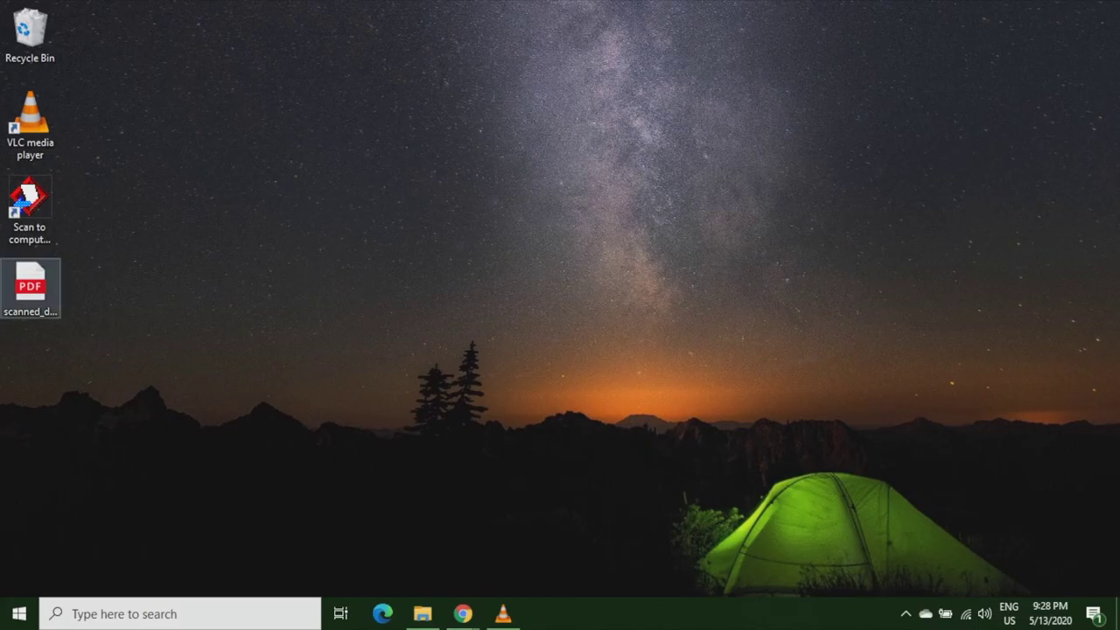
click(30, 286)
key(Return)
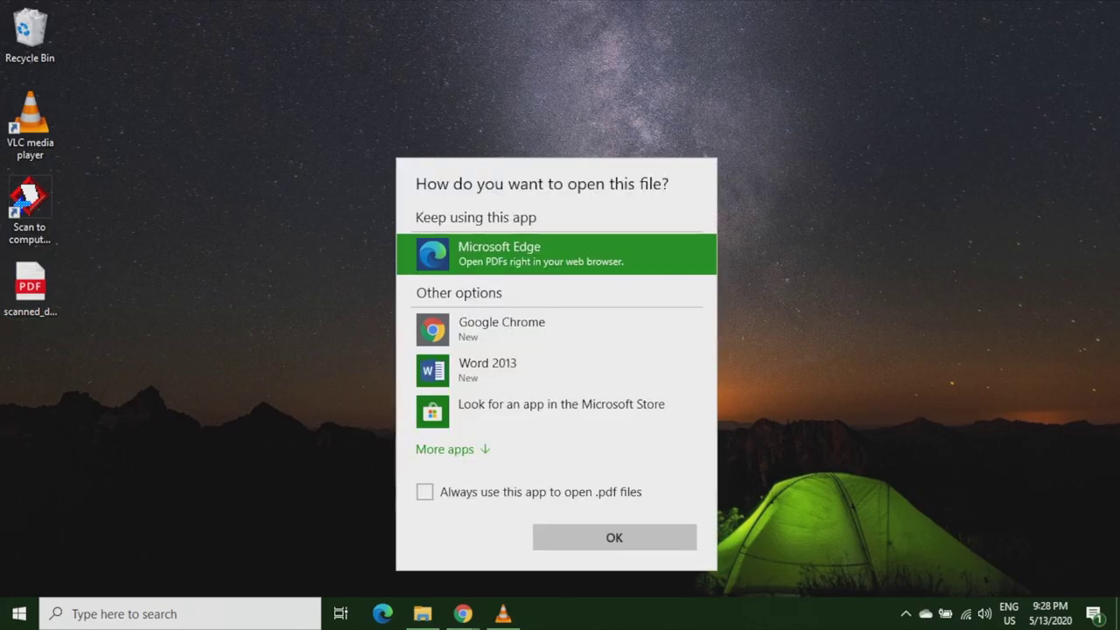
click(614, 537)
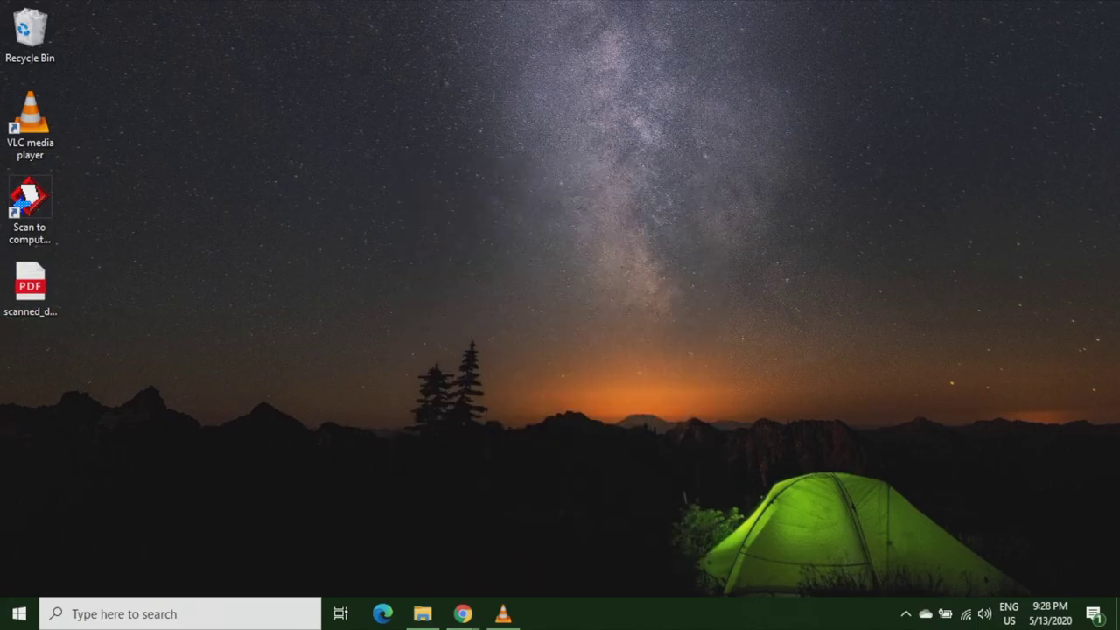